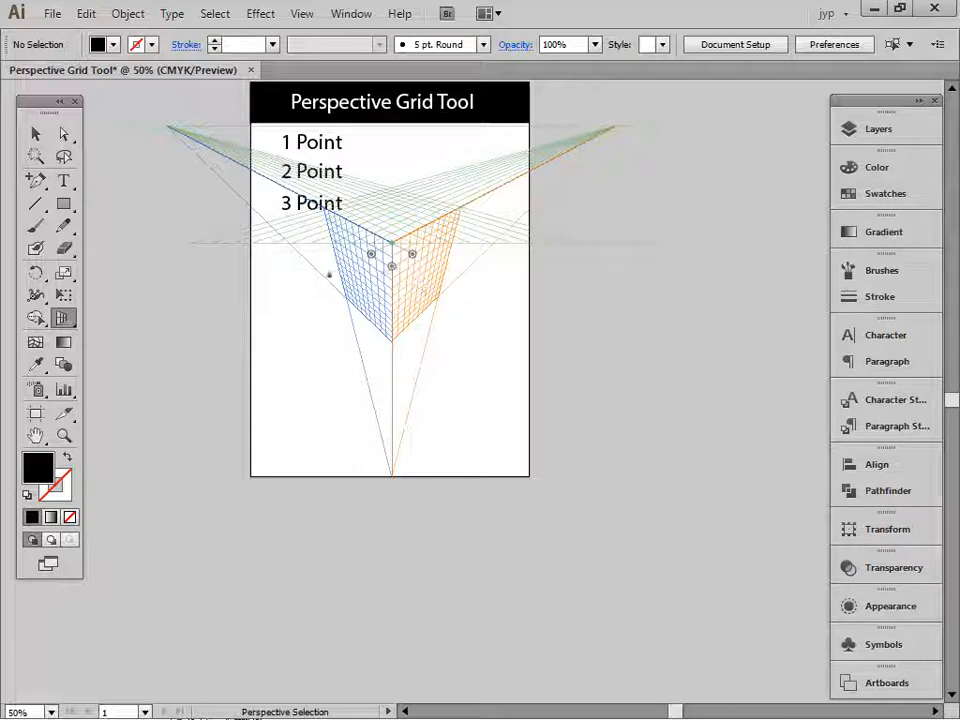
mouse_move(125, 243)
mouse_down()
mouse_move(261, 251)
mouse_move(688, 228)
mouse_move(665, 232)
mouse_up()
drag(131, 234, 150, 226)
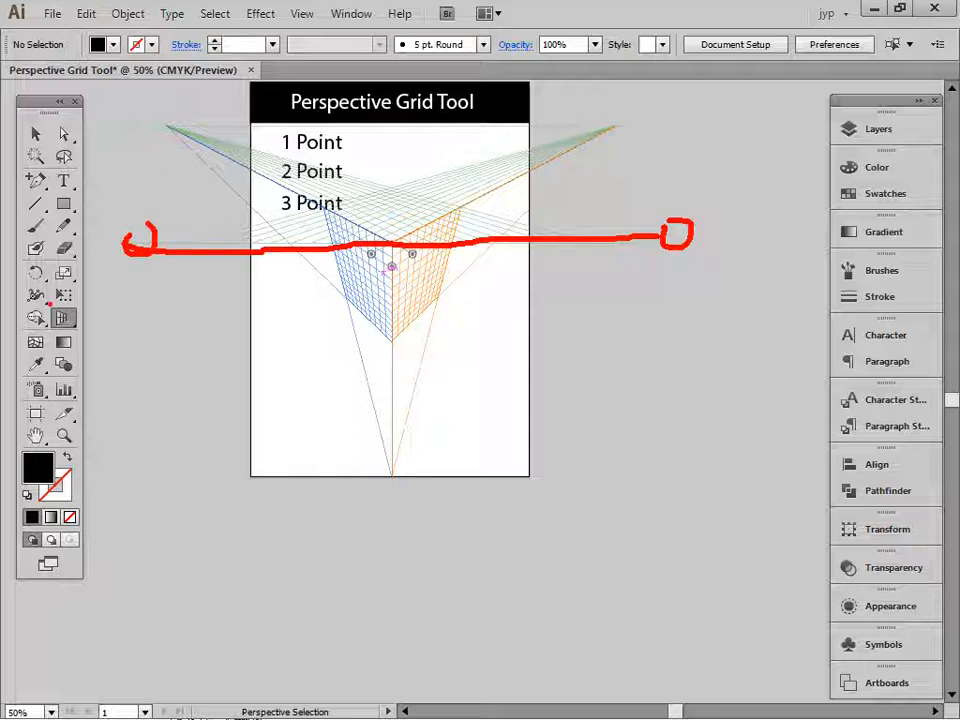
mouse_move(50, 301)
mouse_down()
mouse_move(78, 340)
mouse_move(50, 335)
mouse_move(80, 333)
mouse_move(162, 238)
mouse_move(150, 240)
mouse_move(152, 284)
mouse_up()
key(e)
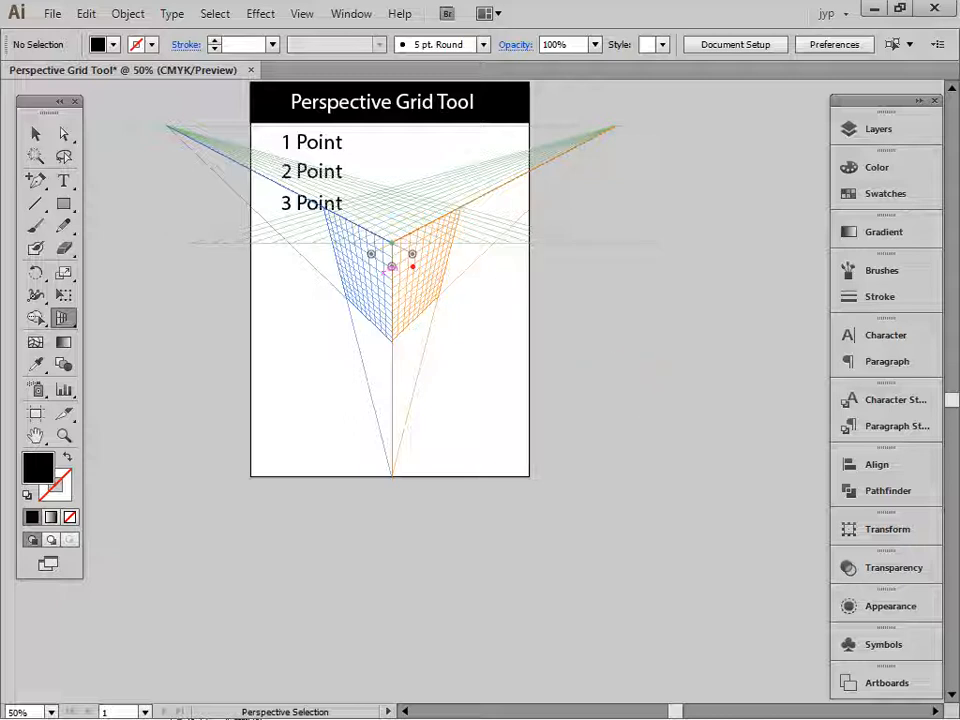
key(Escape)
Move the right vanishing point of the three-point grid slightly inward and shift the toolbox to uncover the plane switching widget
ctrl+click(455, 257)
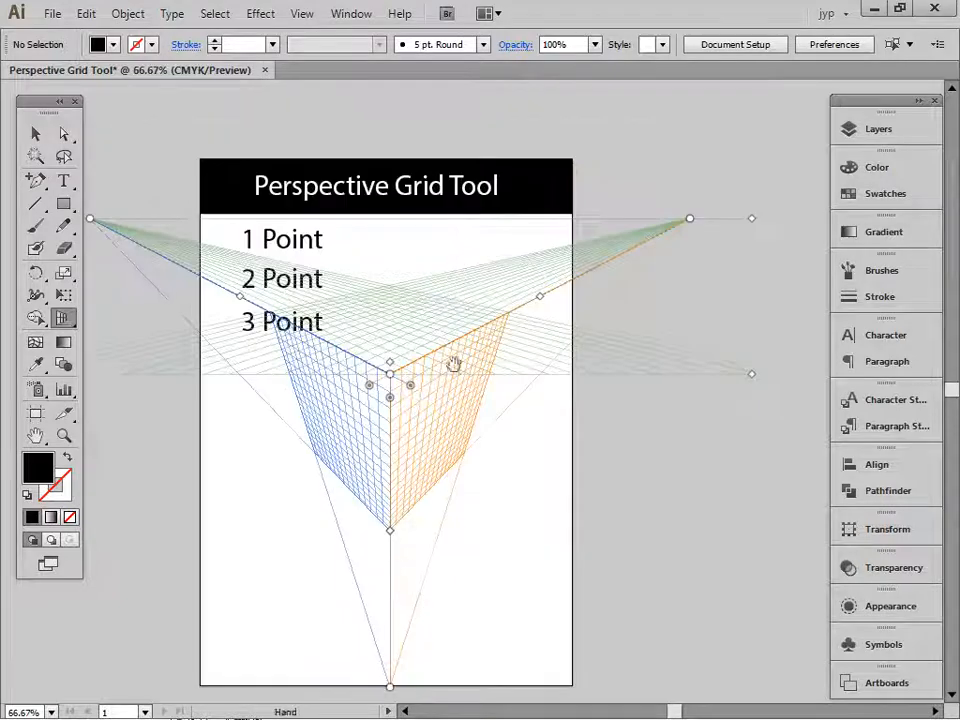
drag(453, 365, 564, 332)
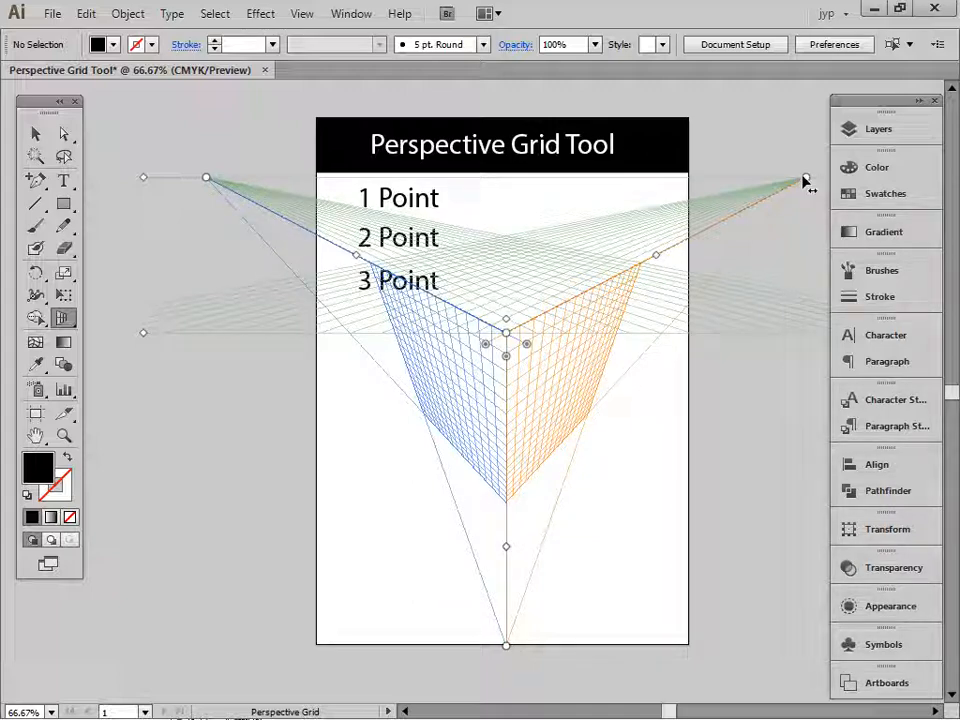
drag(806, 178, 806, 206)
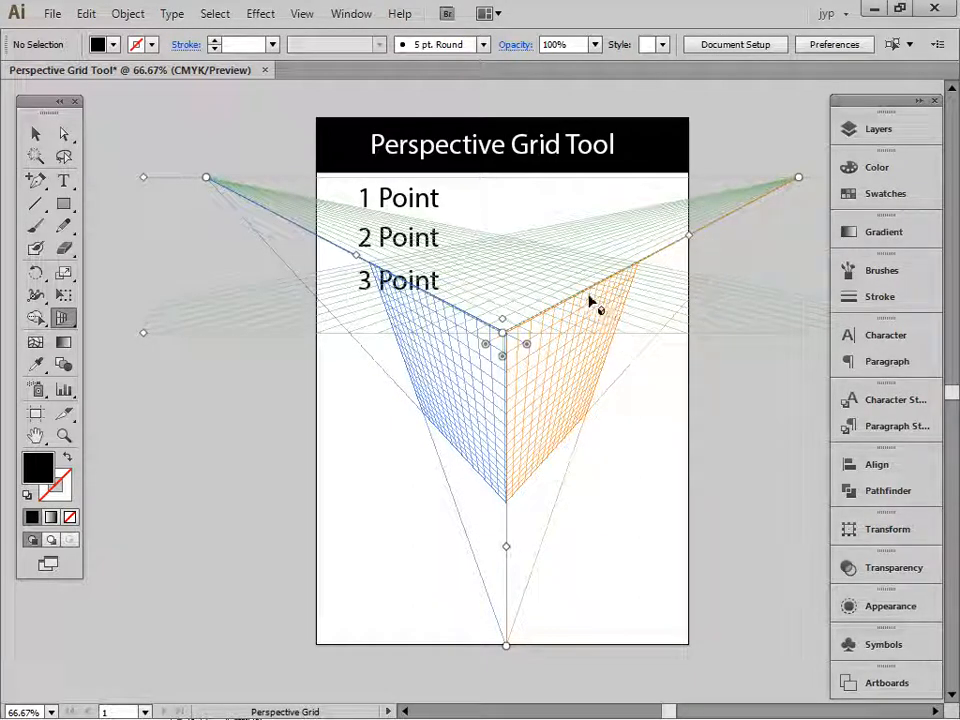
drag(39, 103, 105, 164)
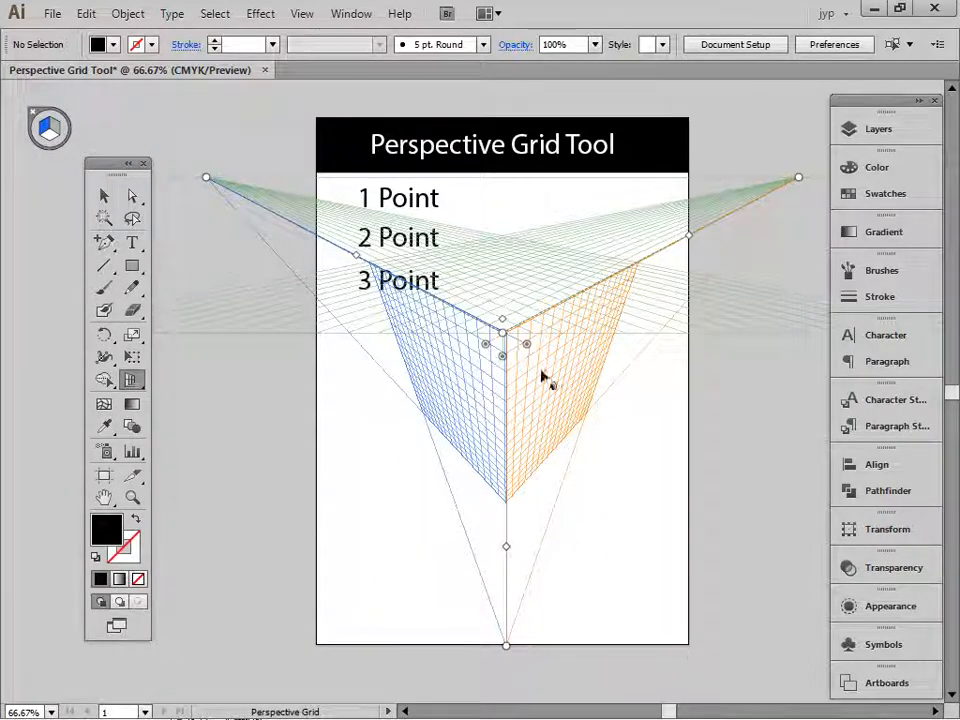
key(ctrl+minus)
key(shift+v)
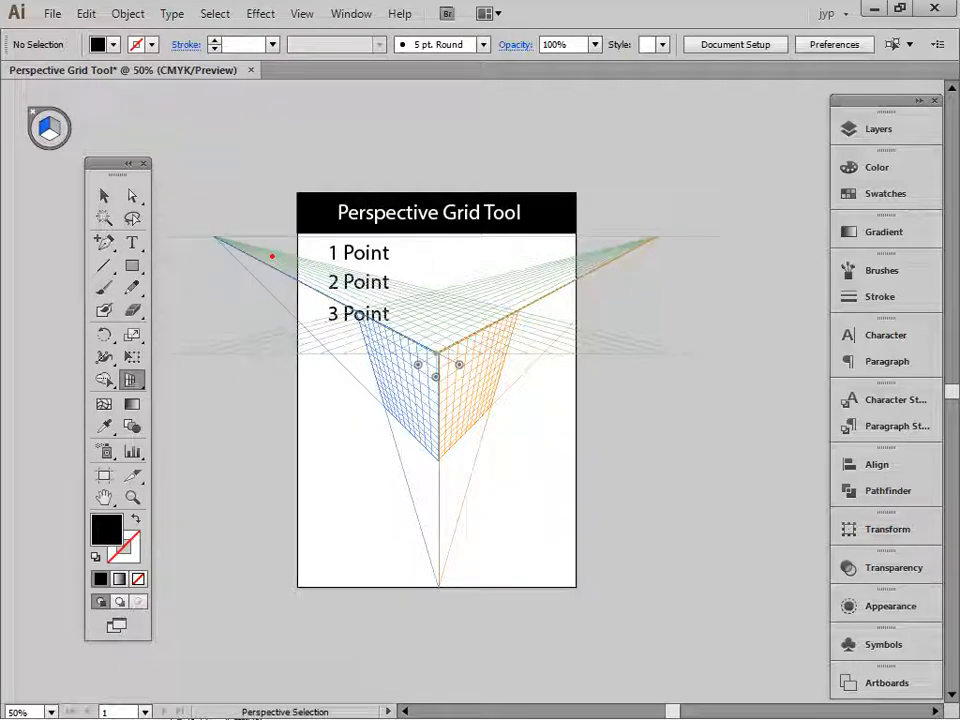
drag(205, 234, 224, 251)
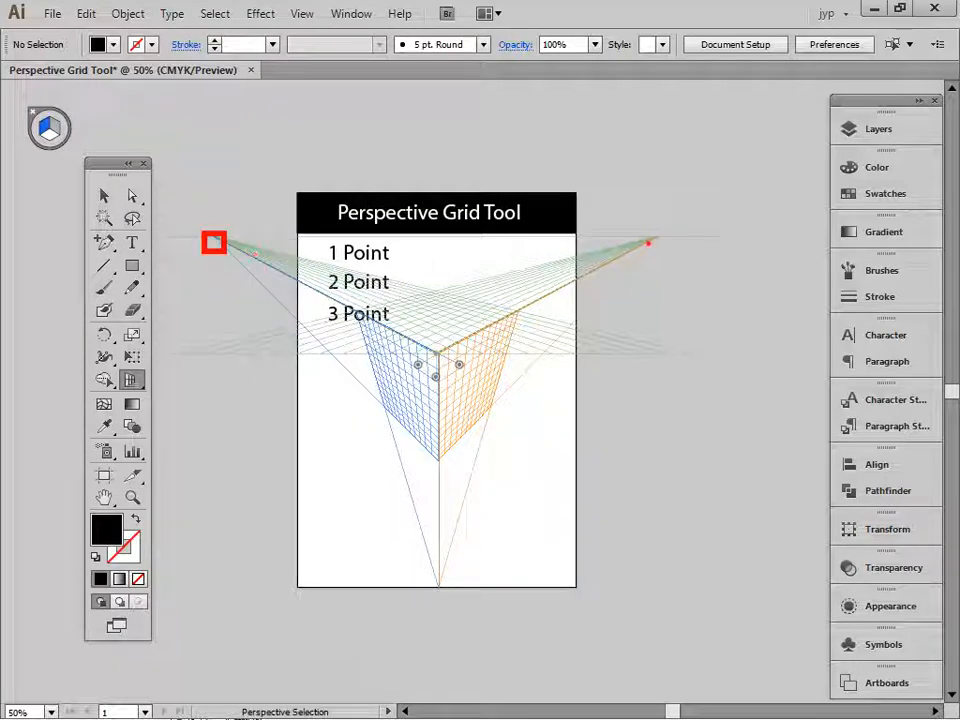
drag(647, 224, 673, 251)
drag(425, 578, 460, 609)
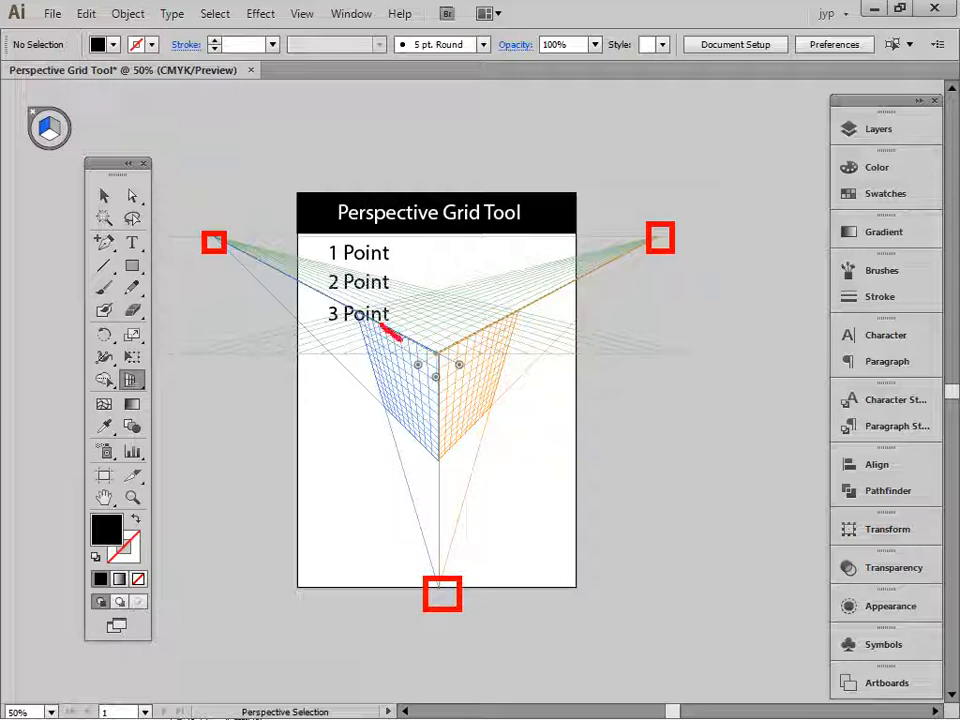
drag(432, 350, 434, 530)
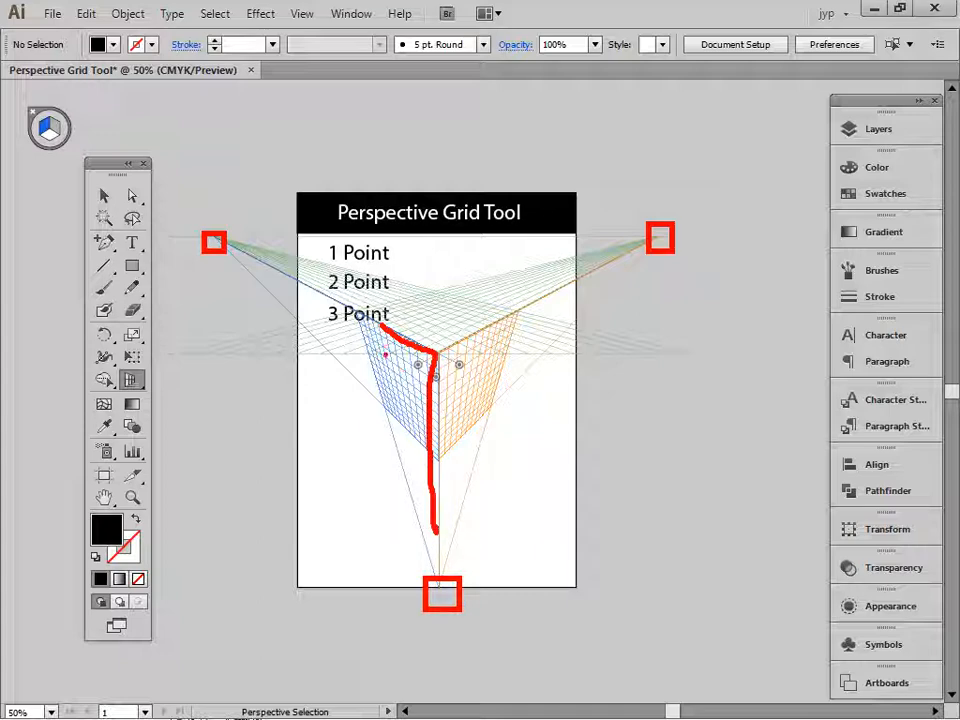
mouse_move(381, 330)
mouse_down()
mouse_move(383, 410)
mouse_move(410, 503)
mouse_up()
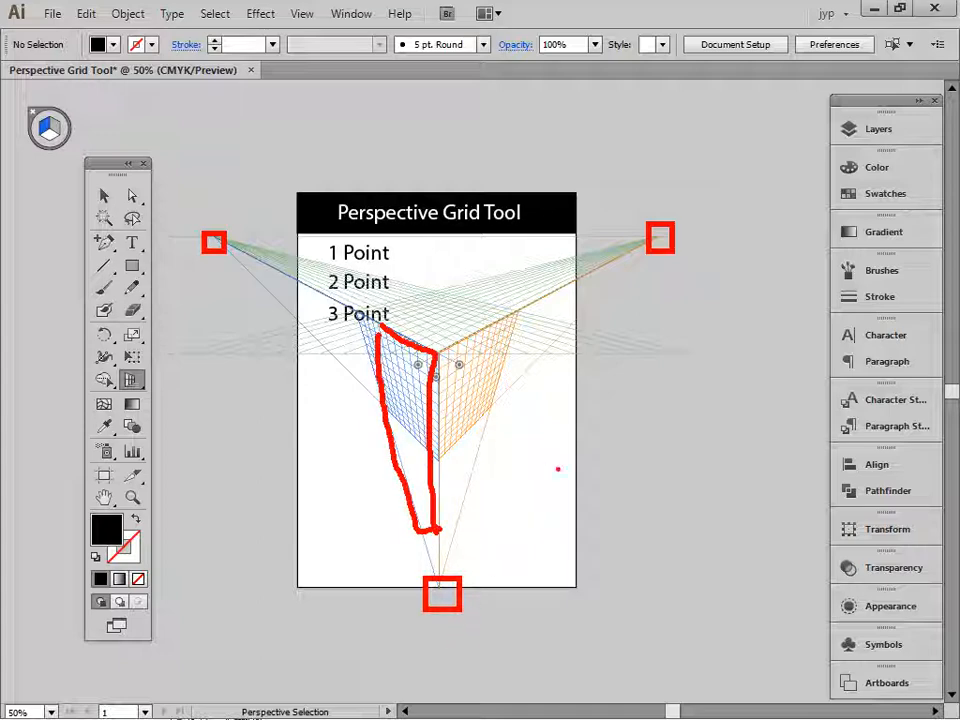
mouse_move(456, 350)
mouse_down()
mouse_move(520, 323)
mouse_move(474, 492)
mouse_up()
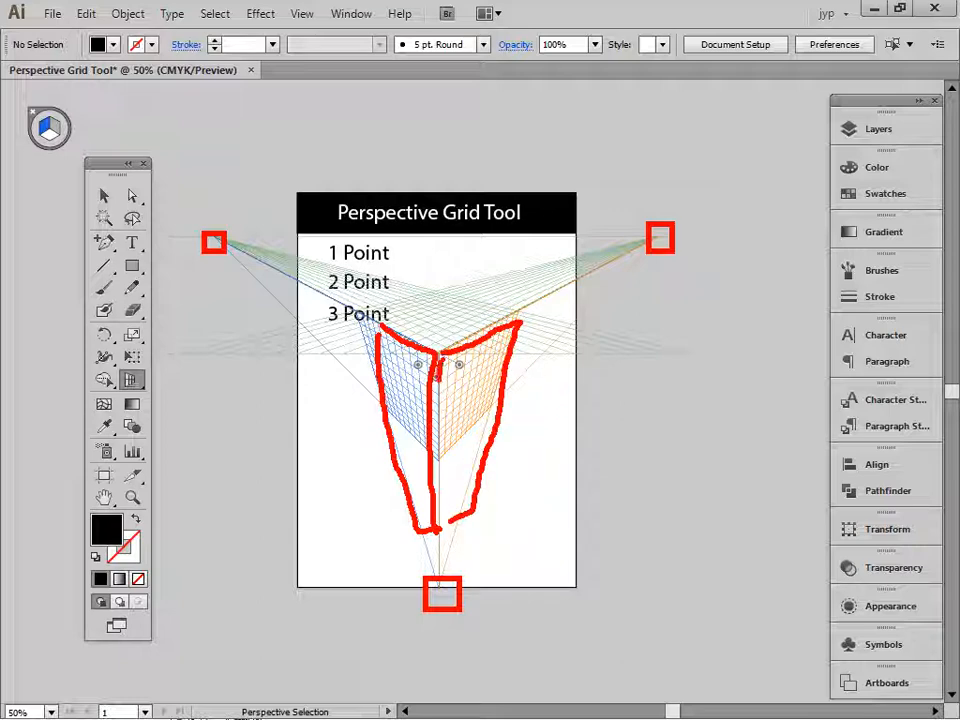
mouse_move(438, 379)
mouse_down()
mouse_move(434, 528)
mouse_move(464, 501)
mouse_up()
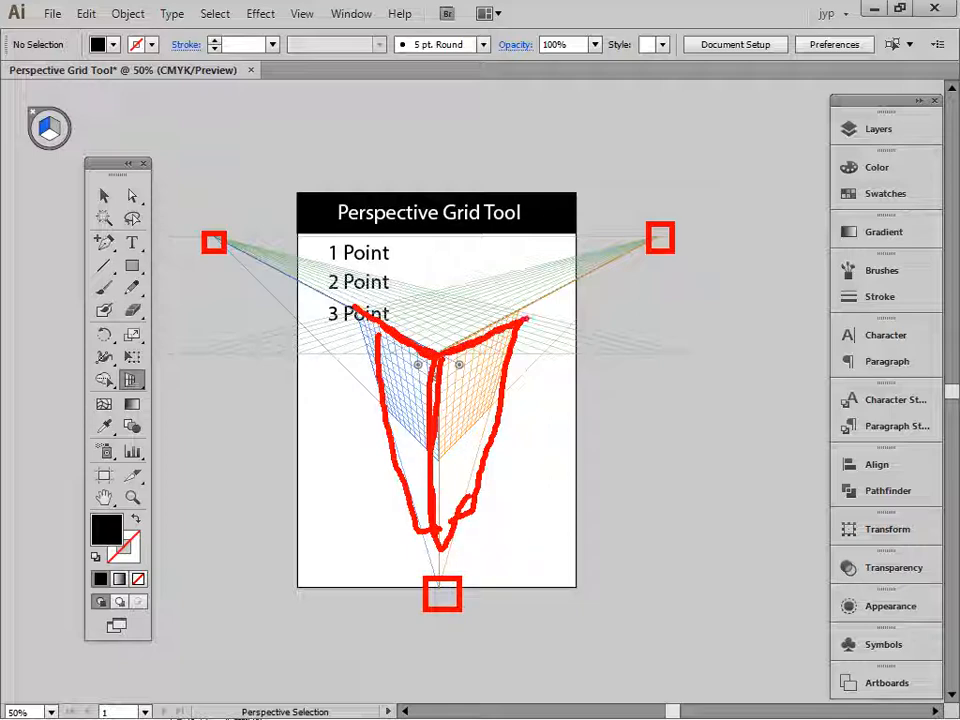
mouse_move(525, 318)
mouse_down()
mouse_move(435, 290)
mouse_move(355, 307)
mouse_up()
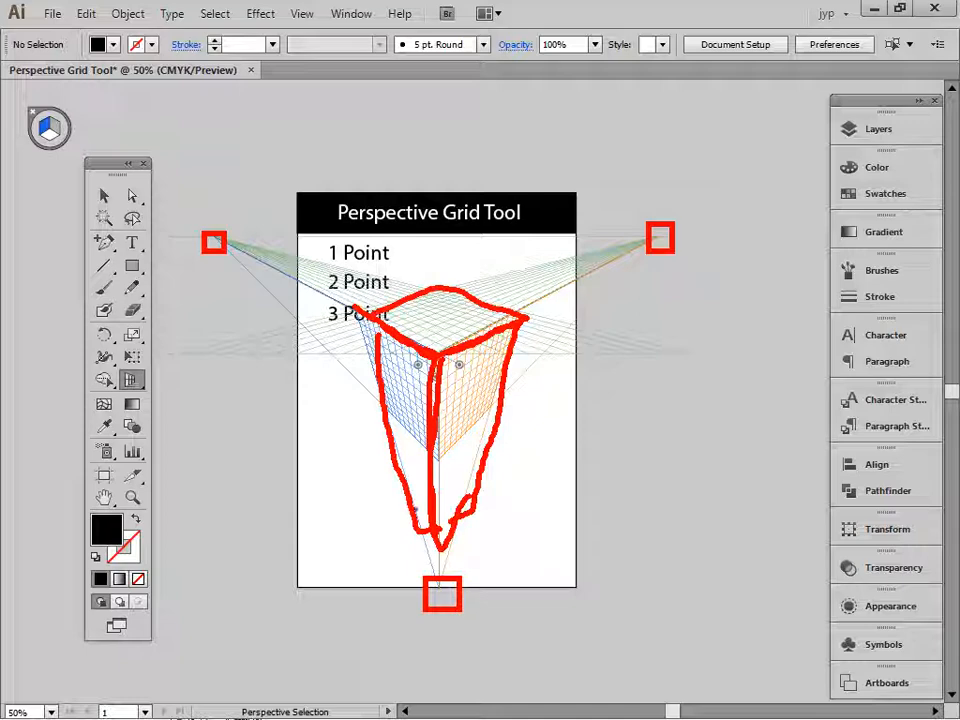
mouse_move(460, 516)
mouse_down()
mouse_move(442, 557)
mouse_move(427, 539)
mouse_up()
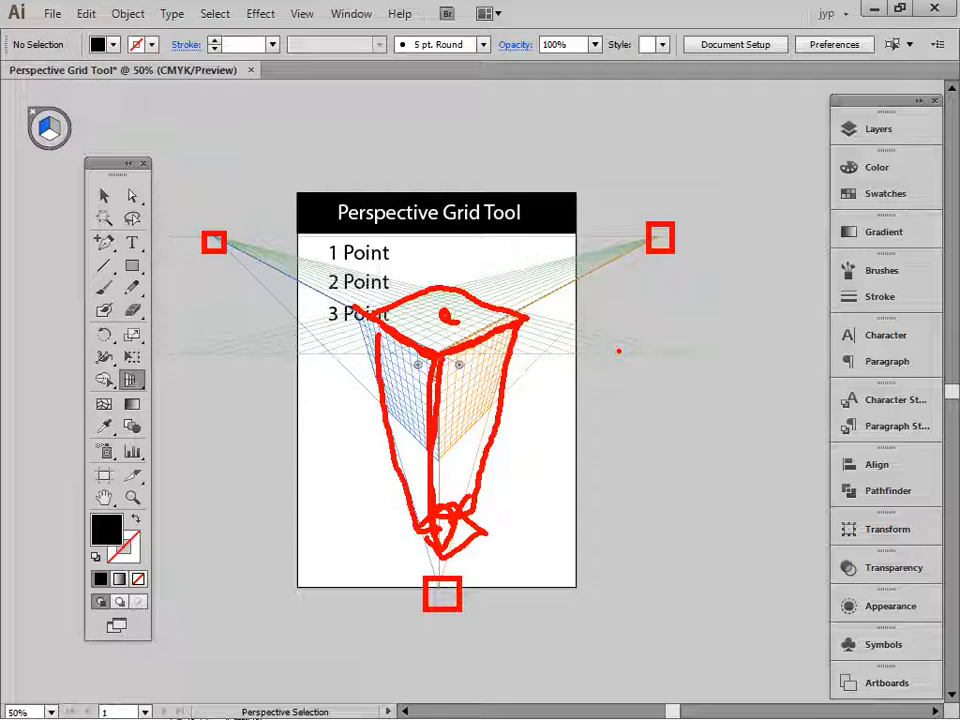
key(e)
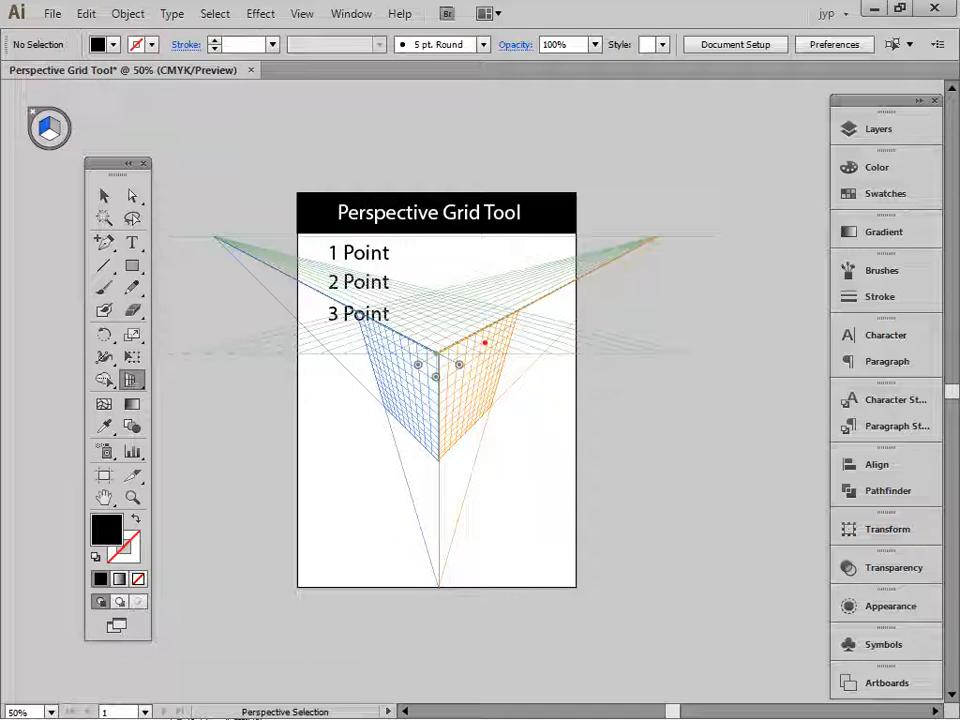
key(Escape)
Activate the Rectangle tool, show the full CMYK colour options and pick a yellow-green fill from the spectrum
key(ctrl+space)
ctrl+click(476, 425)
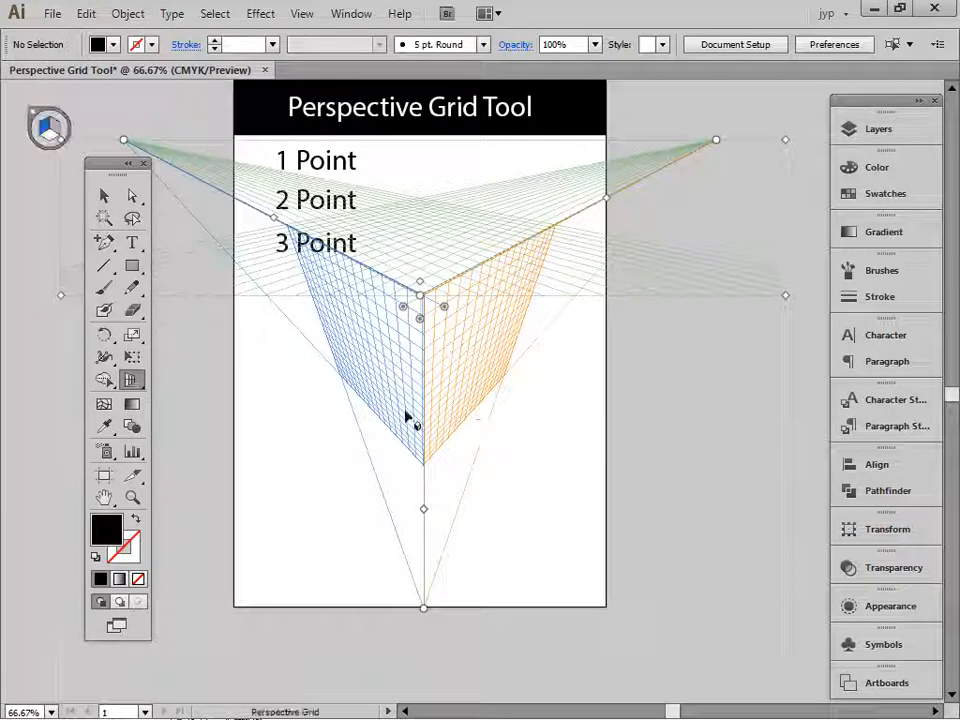
key(m)
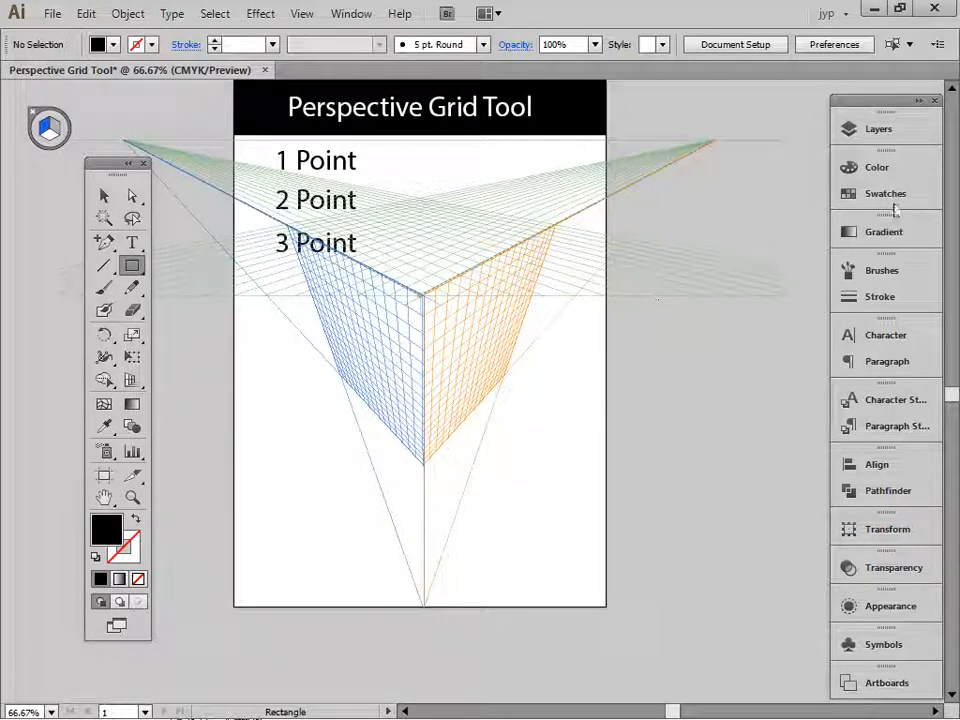
click(855, 166)
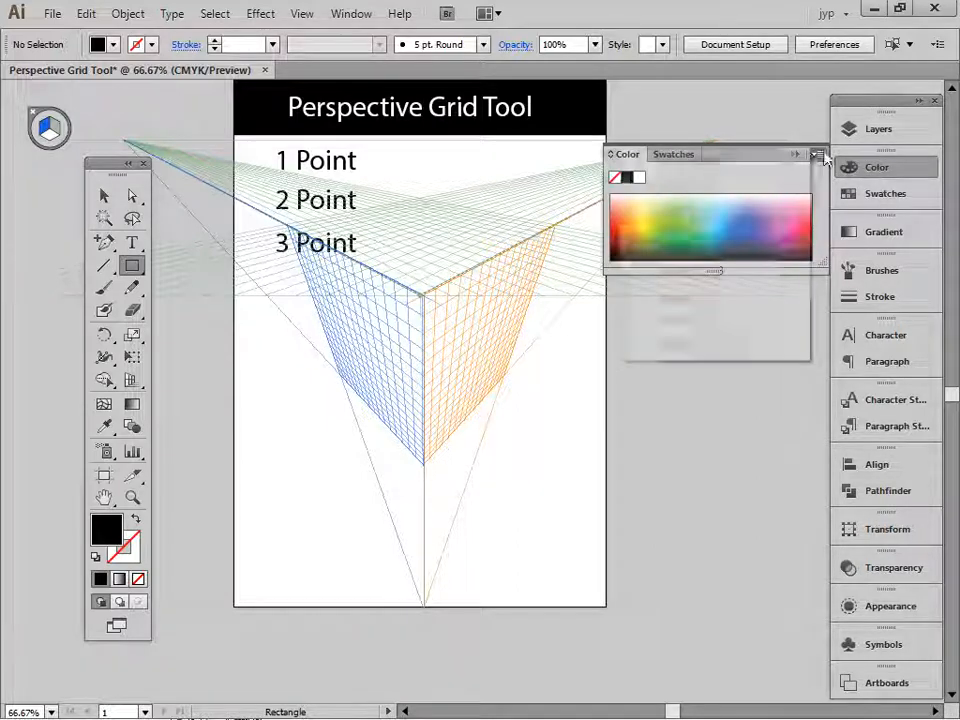
click(817, 155)
click(774, 160)
click(657, 298)
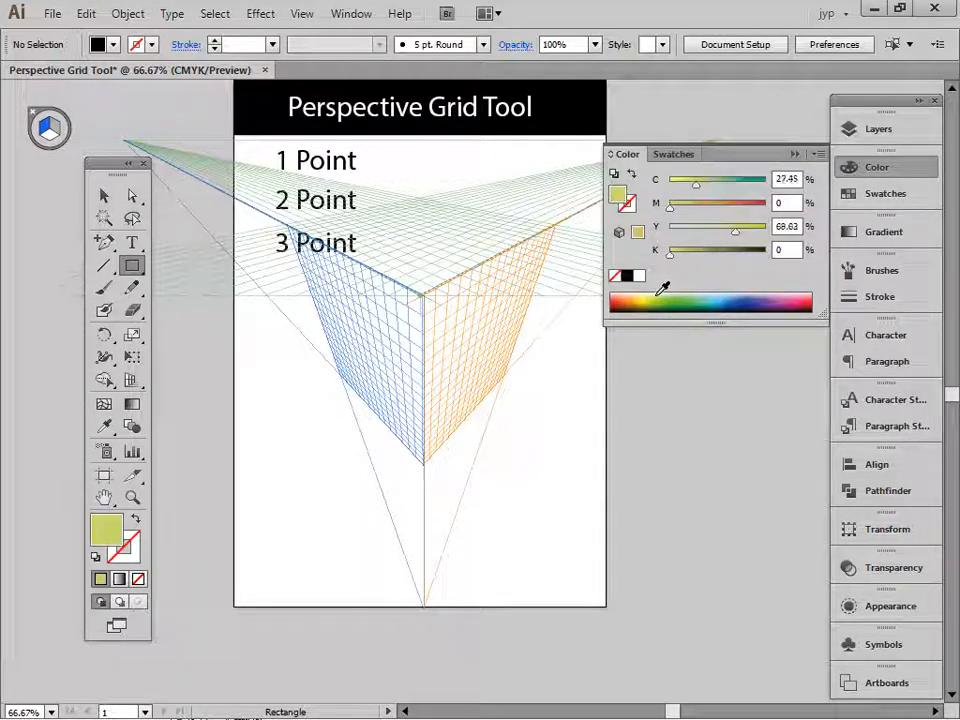
Set the fill colour's cyan to 30% and yellow to 70%, keeping magenta and black at 0%
click(784, 178)
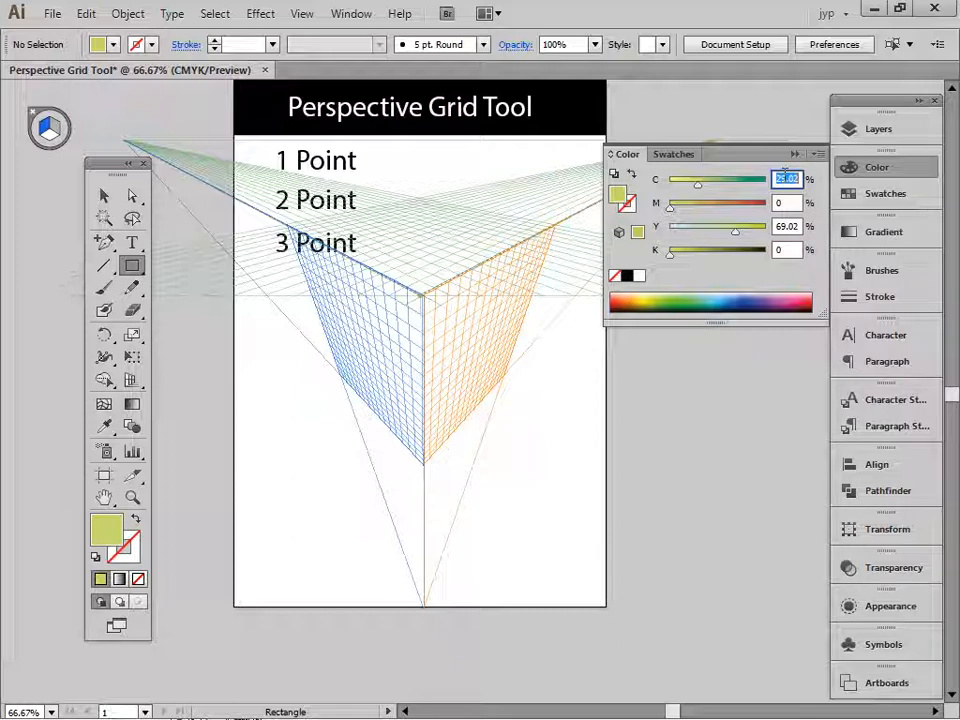
text(30)
key(Tab)
key(Tab)
key(Tab)
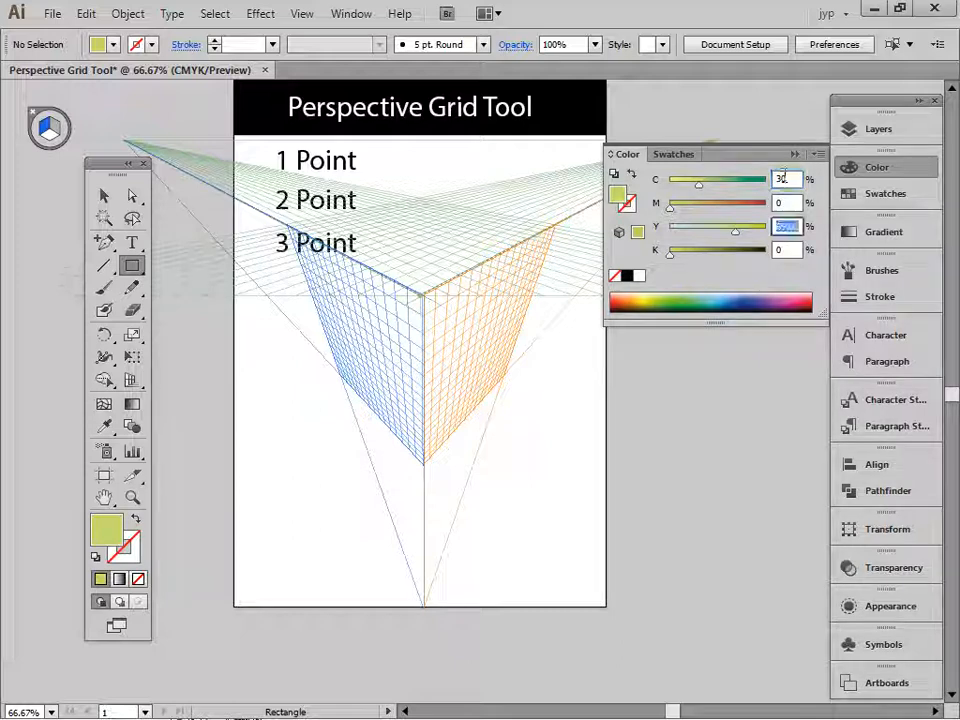
text(70)
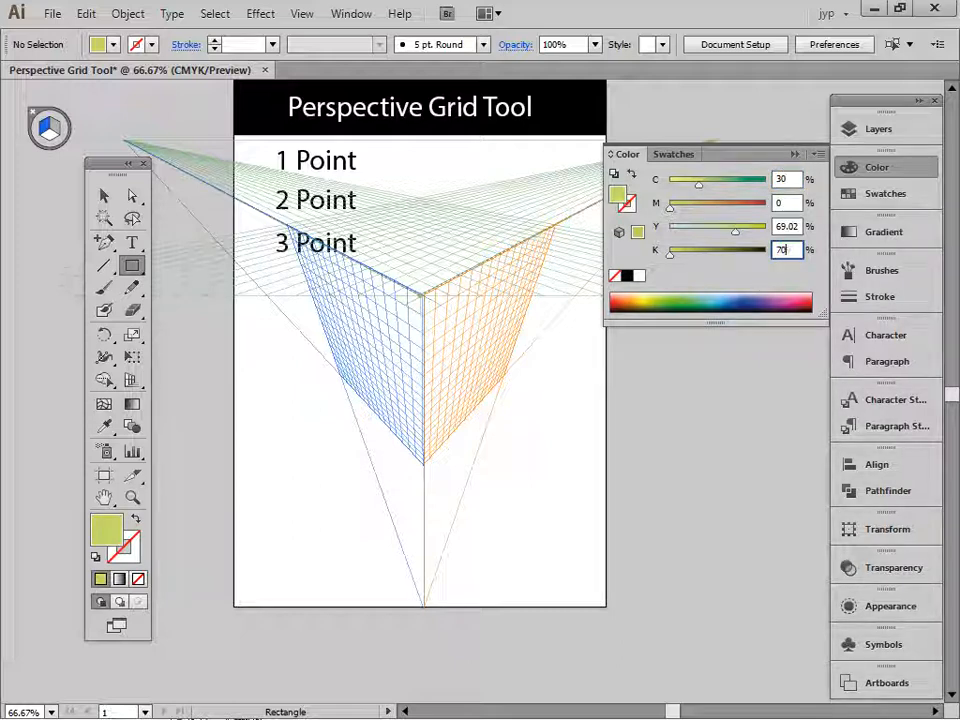
key(shift+Tab)
text(70)
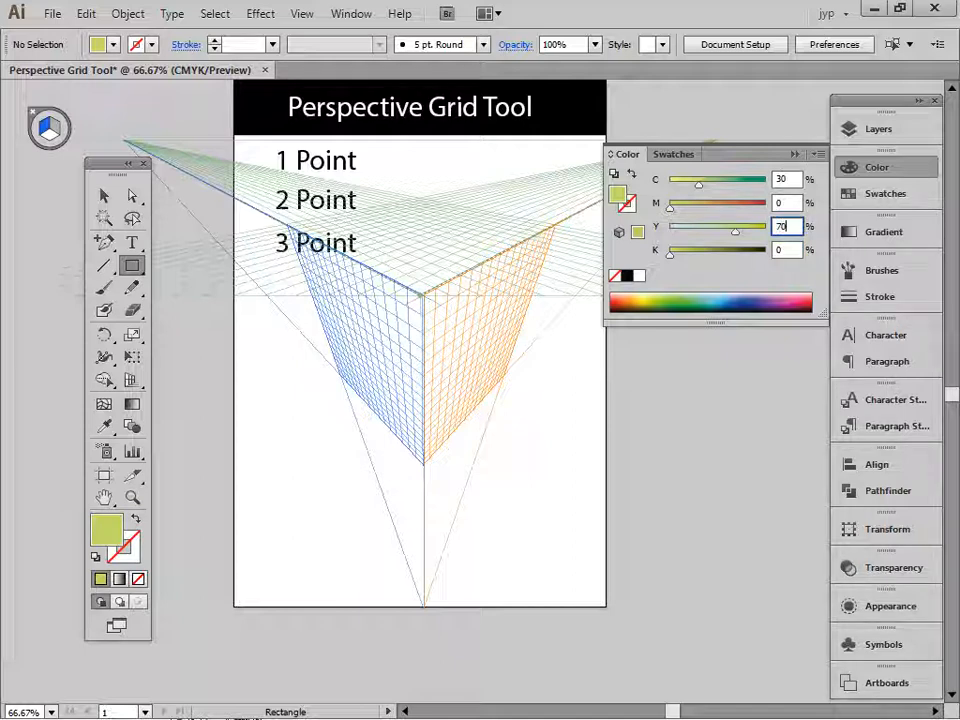
key(Return)
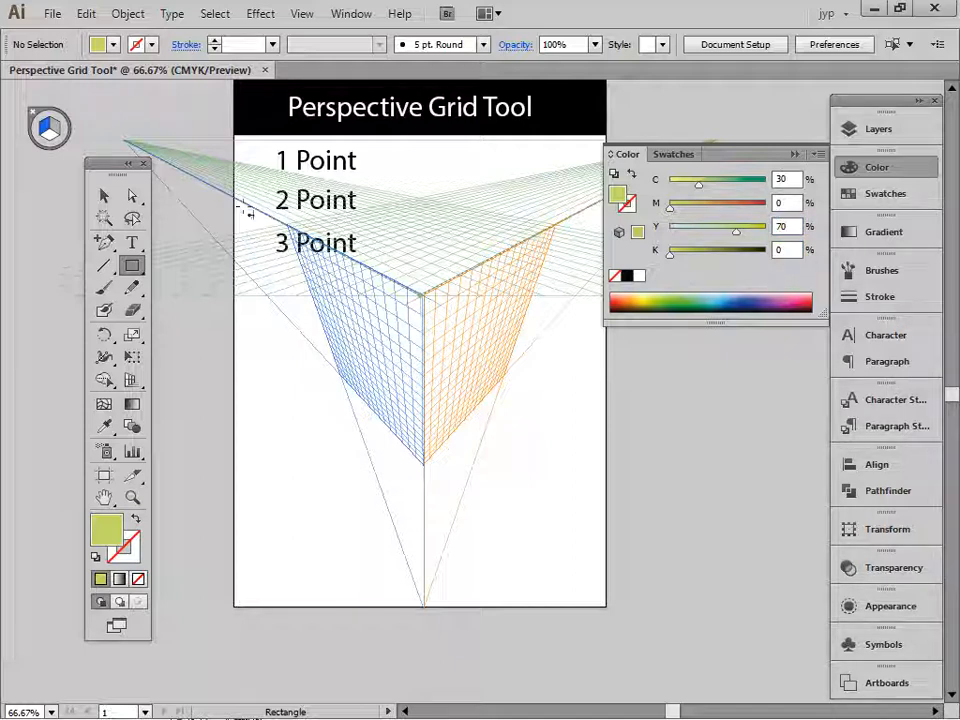
Review the perspective grid options for the active plane widget and automatic plane positioning
double_click(132, 380)
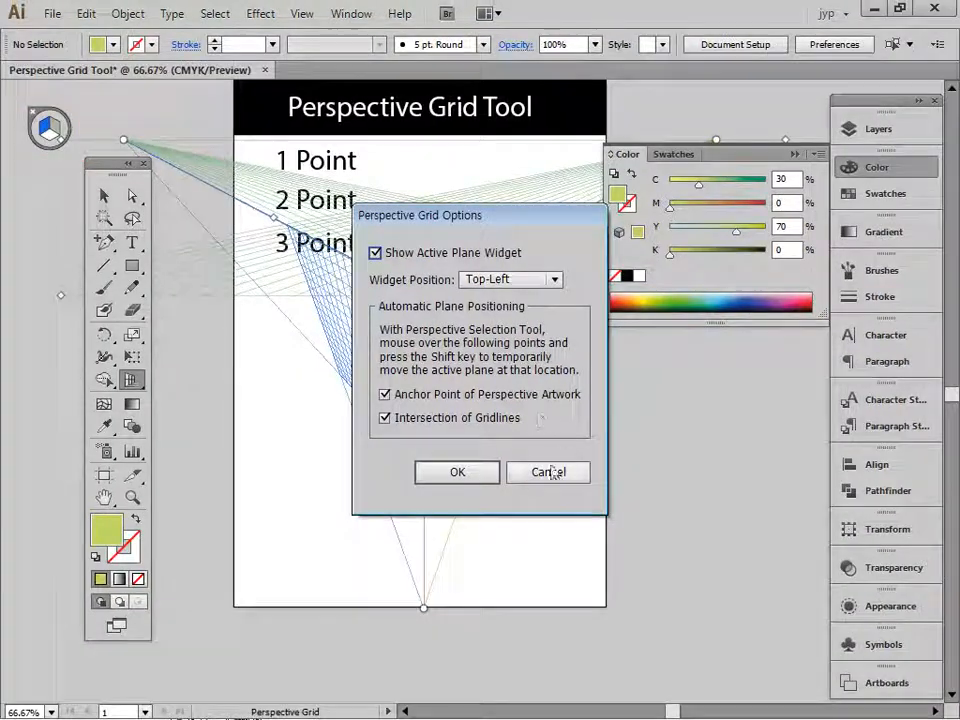
click(474, 474)
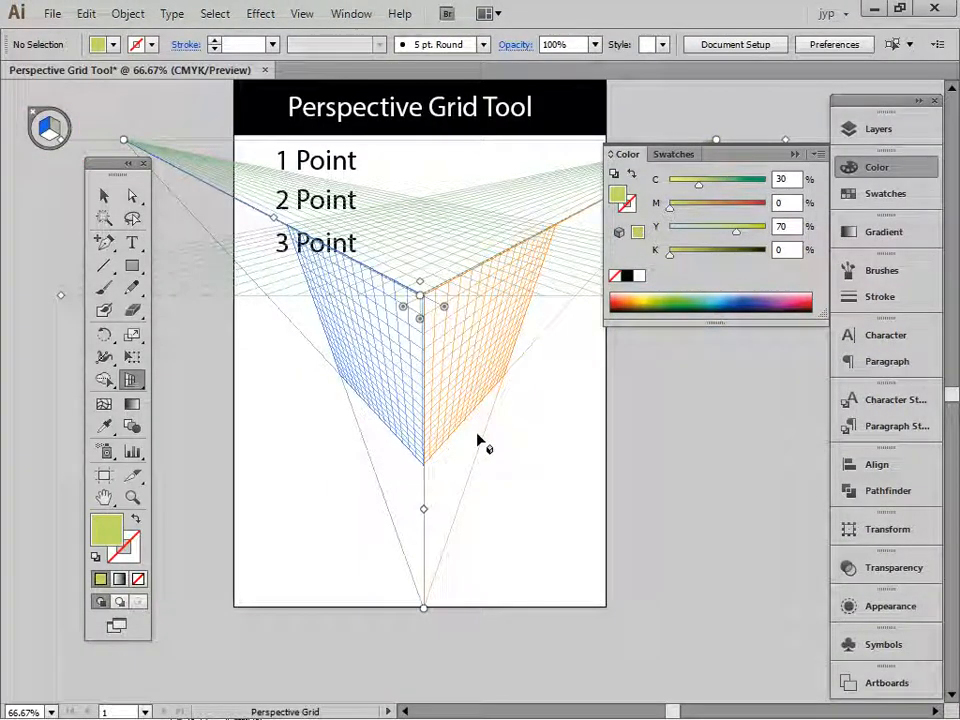
key(shift+v)
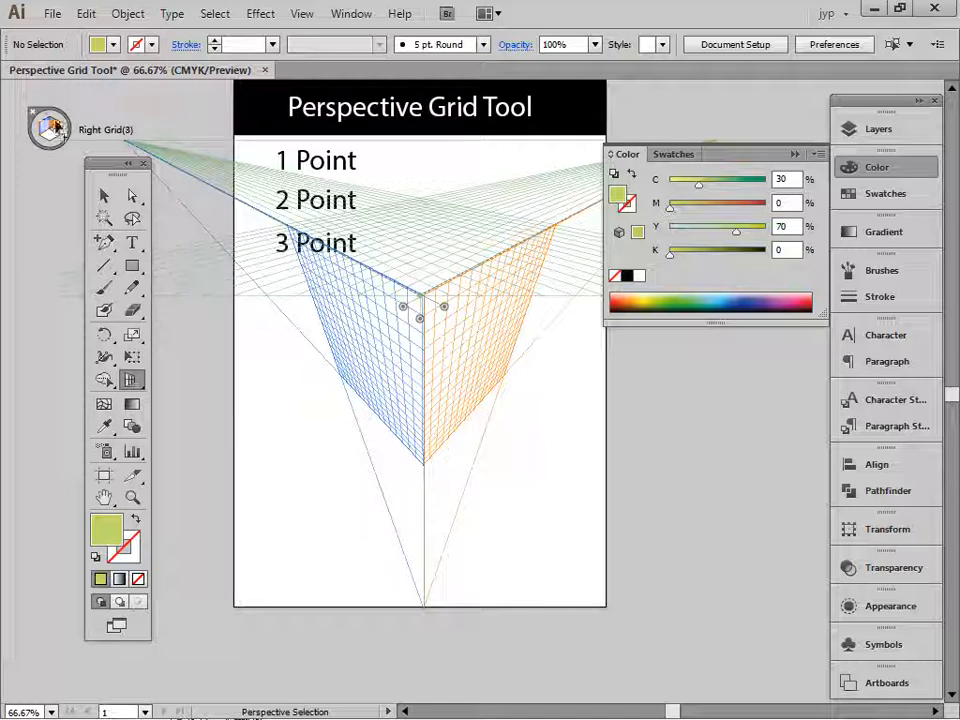
key(shift+p)
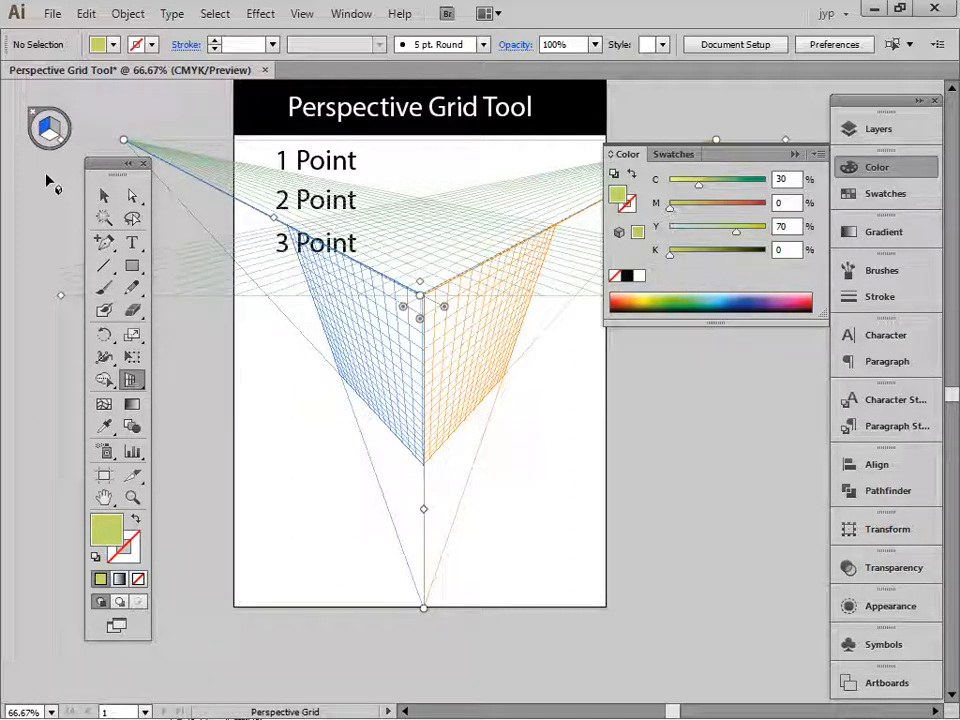
Make the left grid the active perspective plane using the plane switching widget
key(shift+v)
click(45, 130)
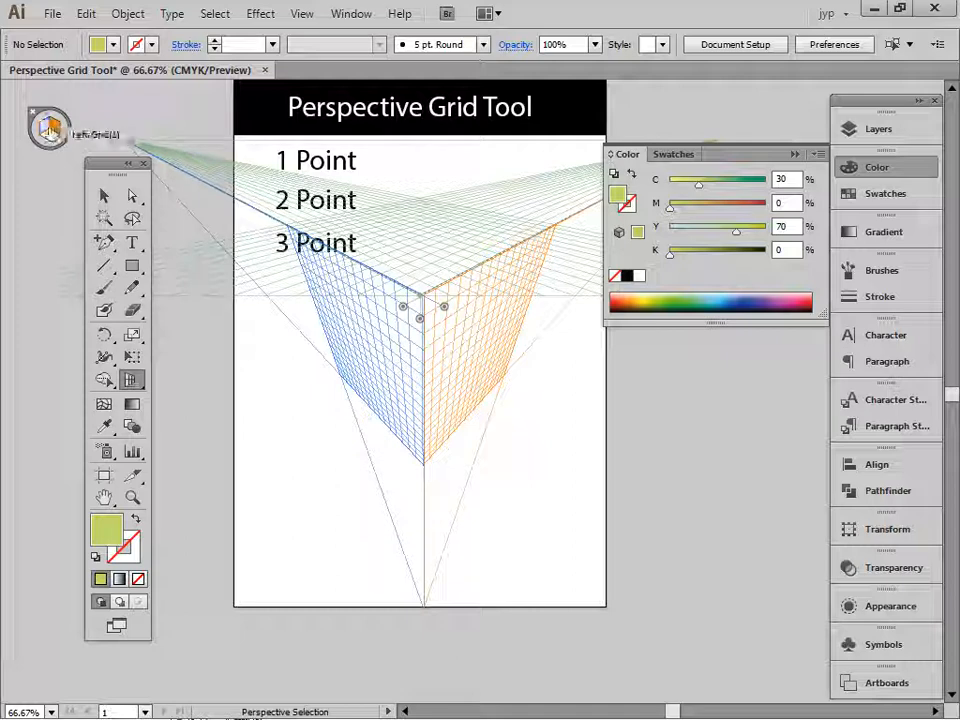
click(45, 130)
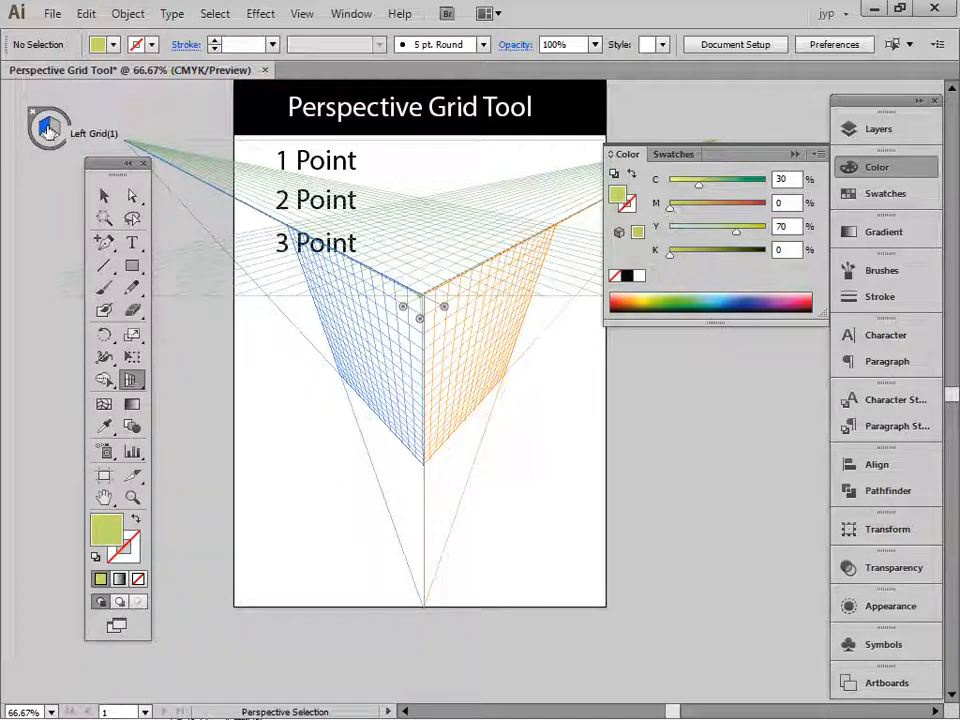
key(shift+p)
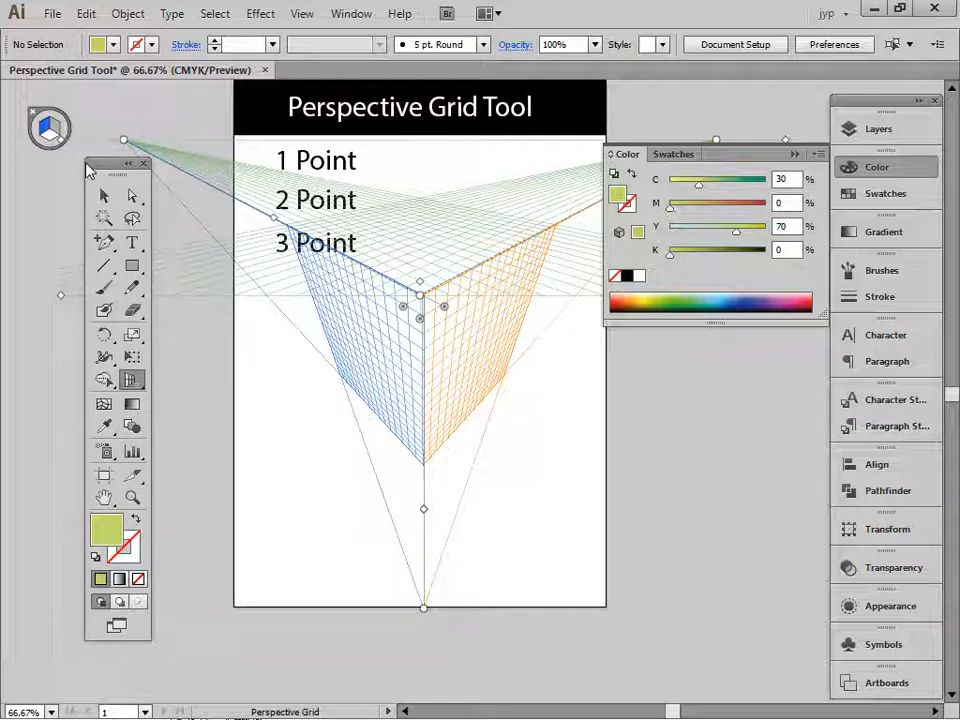
click(45, 128)
key(shift+p)
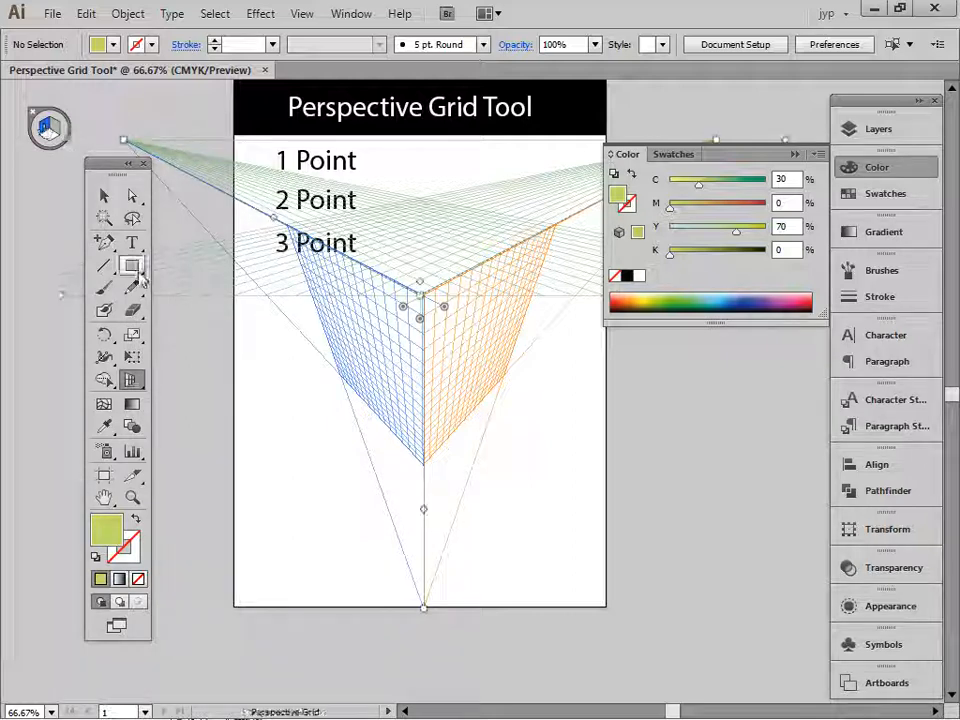
Draw a tall rectangle on the left perspective plane along the central vertical edge, reaching below the grid's lowest corner, and deselect it
key(m)
drag(350, 260, 424, 524)
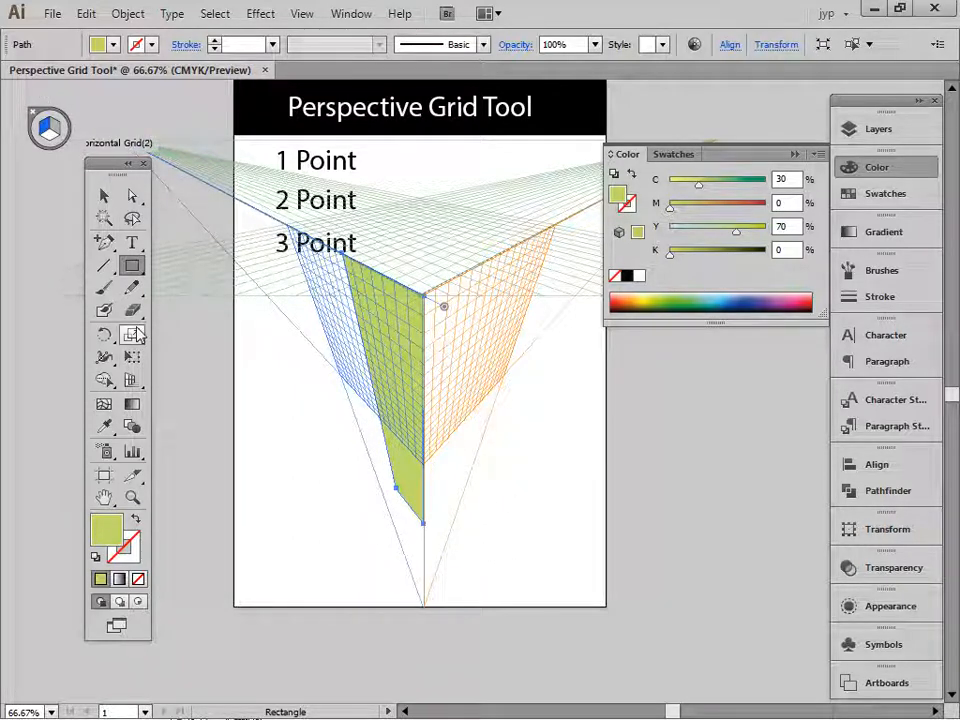
ctrl+click(551, 568)
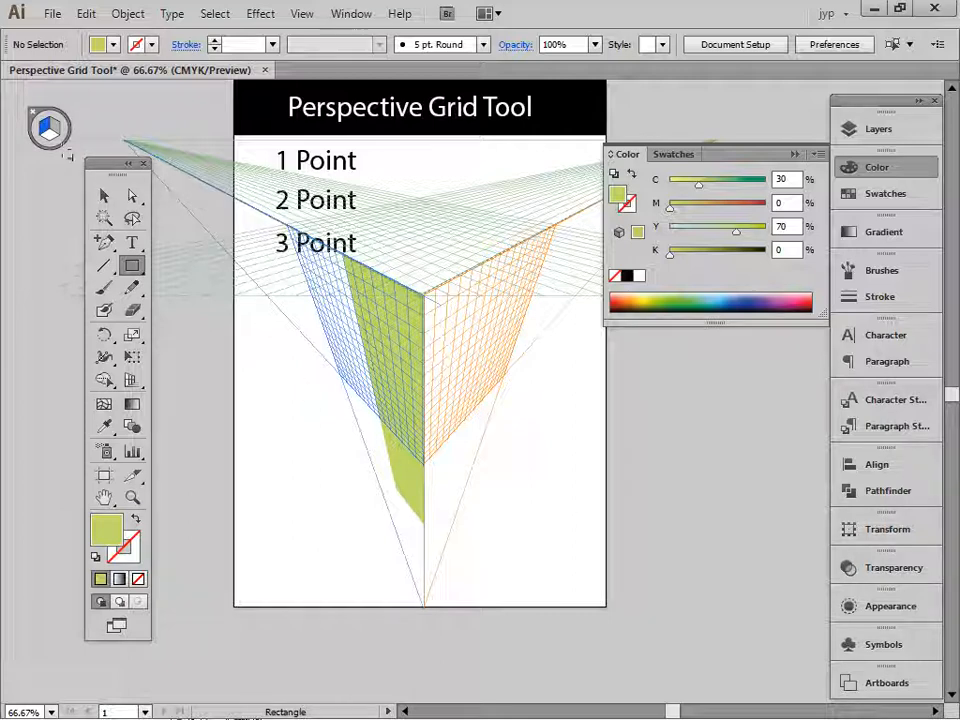
Draw a rectangle about 365 by 1400 pt on the right perspective plane, filled with 30% cyan and 65% magenta, starting at the shared vertical edge
click(56, 130)
mouse_move(681, 210)
mouse_down()
mouse_move(735, 218)
mouse_move(670, 230)
mouse_up()
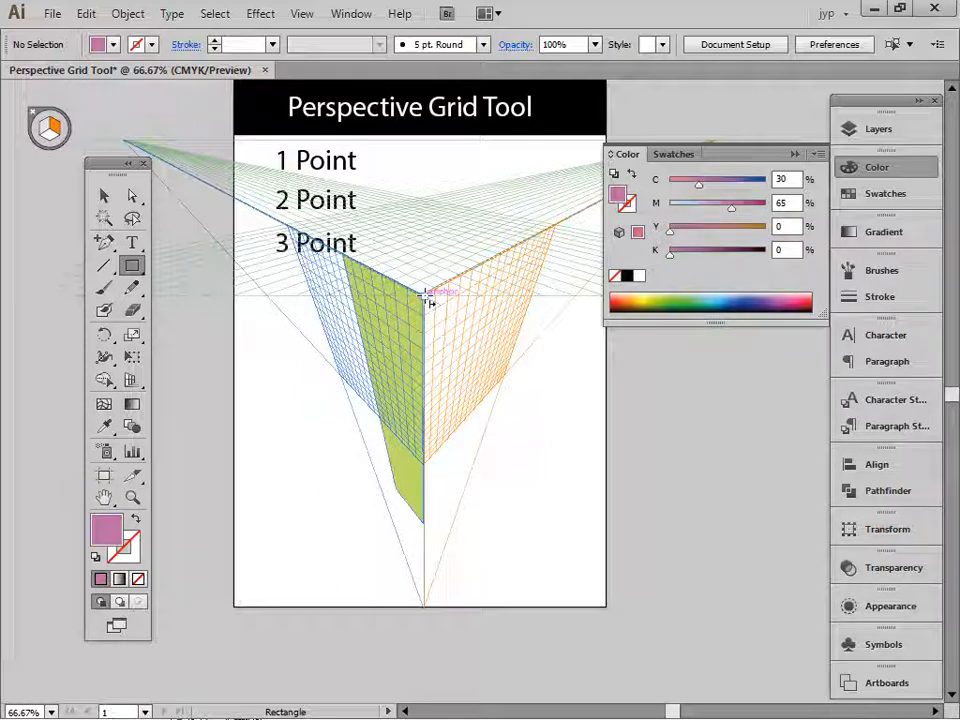
drag(437, 291, 463, 482)
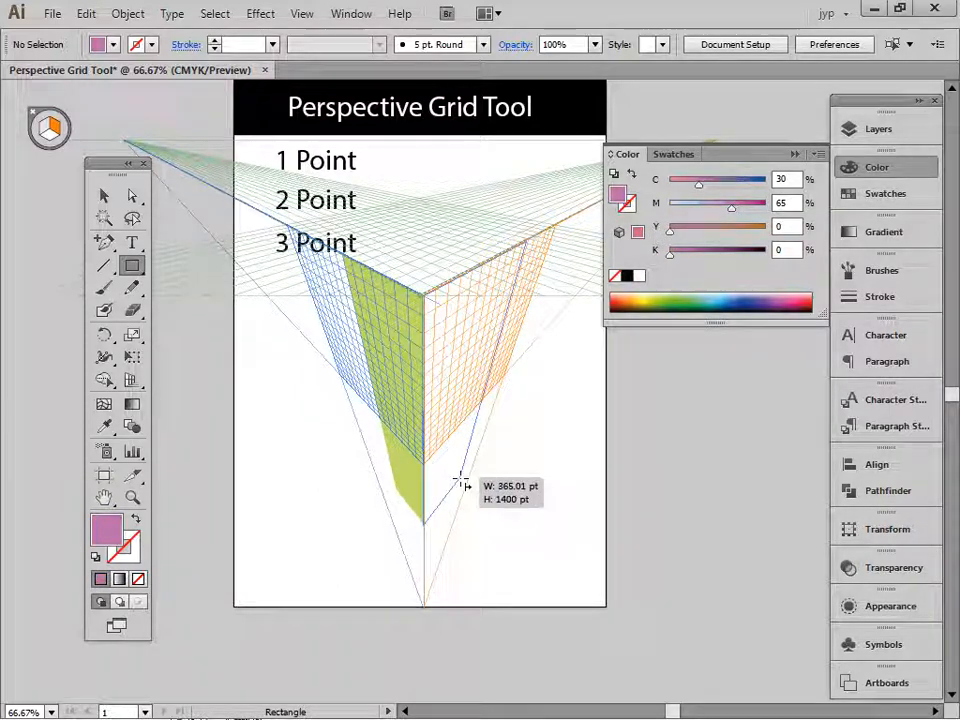
ctrl+click(579, 528)
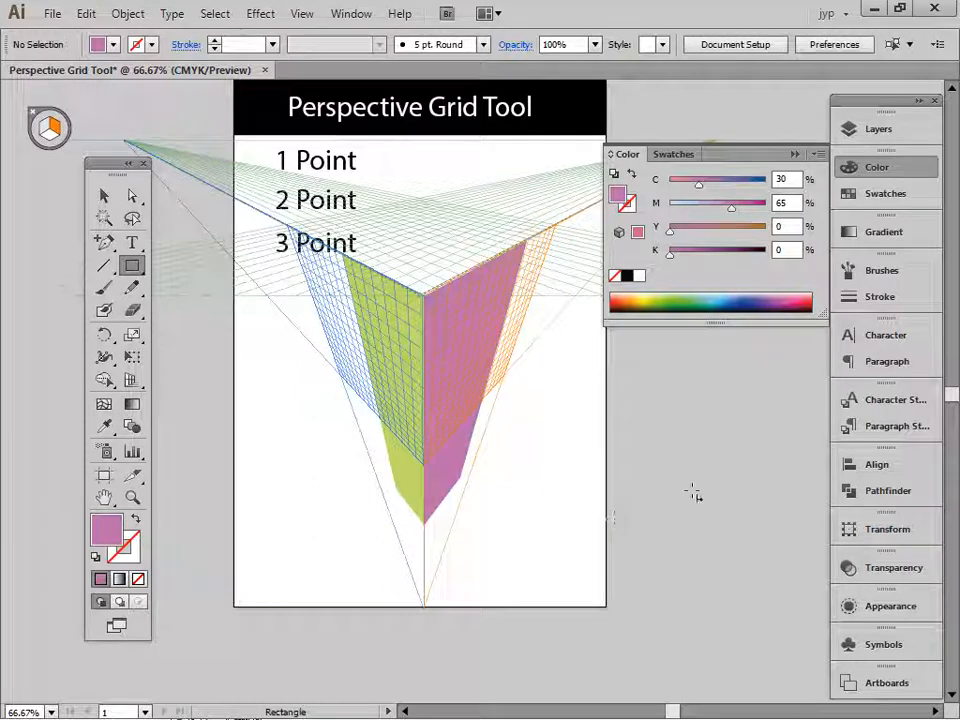
Cover the box's top with a rectangle on the horizontal perspective plane, filled with 55.29% cyan and 22.35% yellow, and deselect it
click(47, 122)
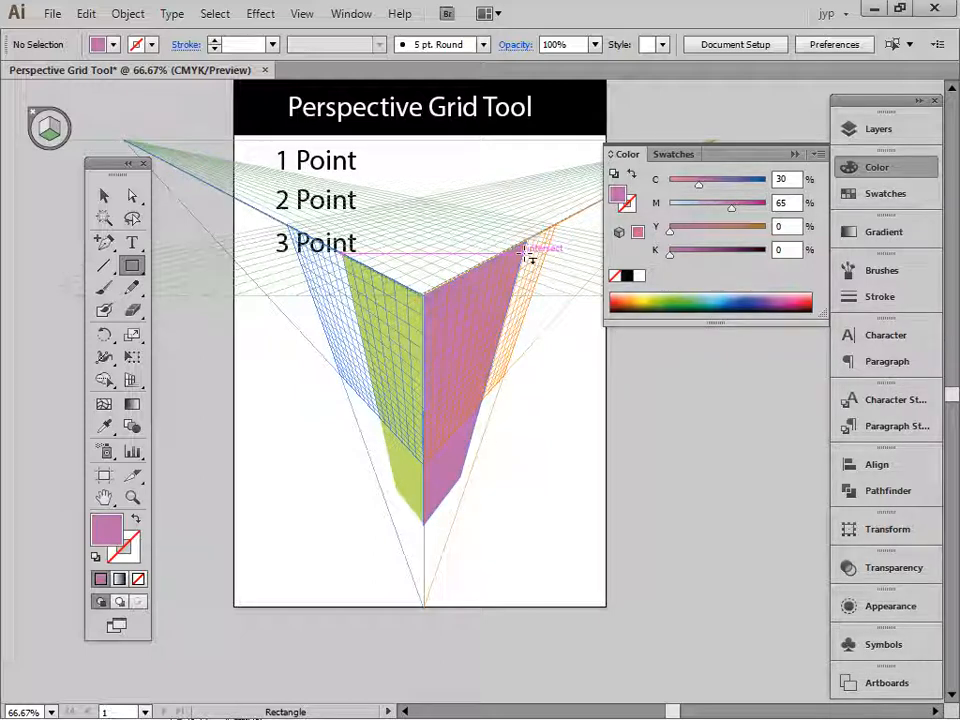
click(710, 298)
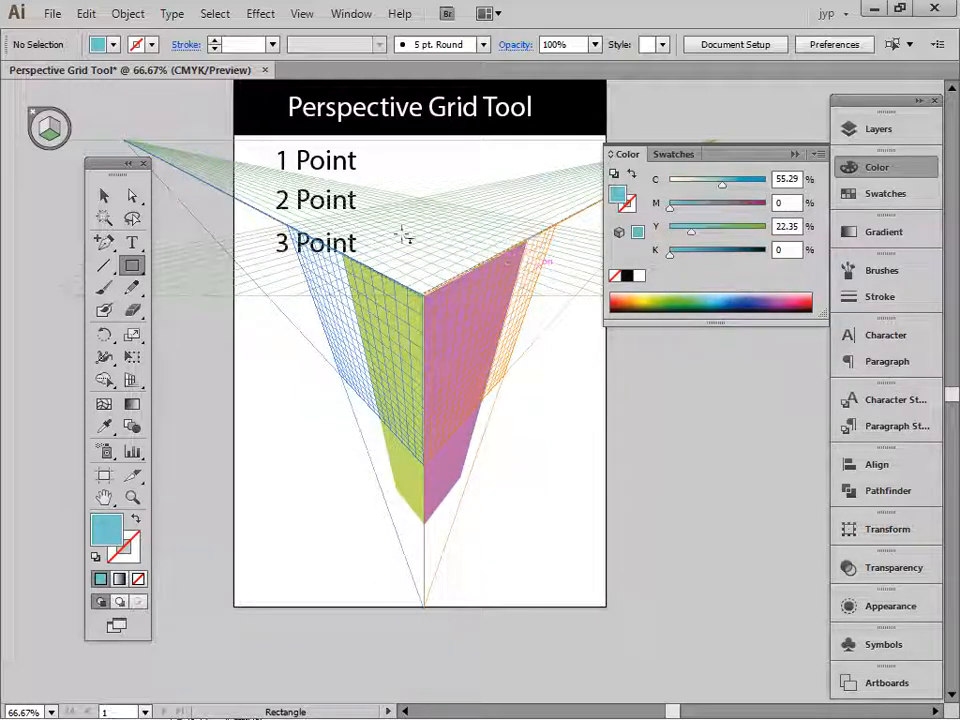
drag(353, 248, 528, 241)
click(104, 195)
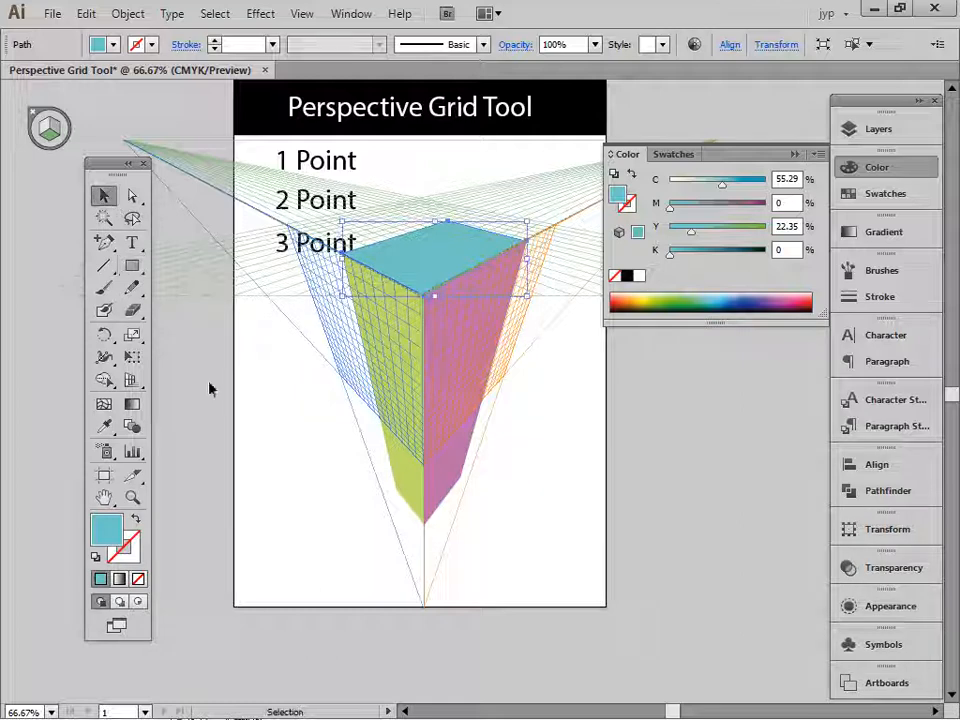
click(360, 540)
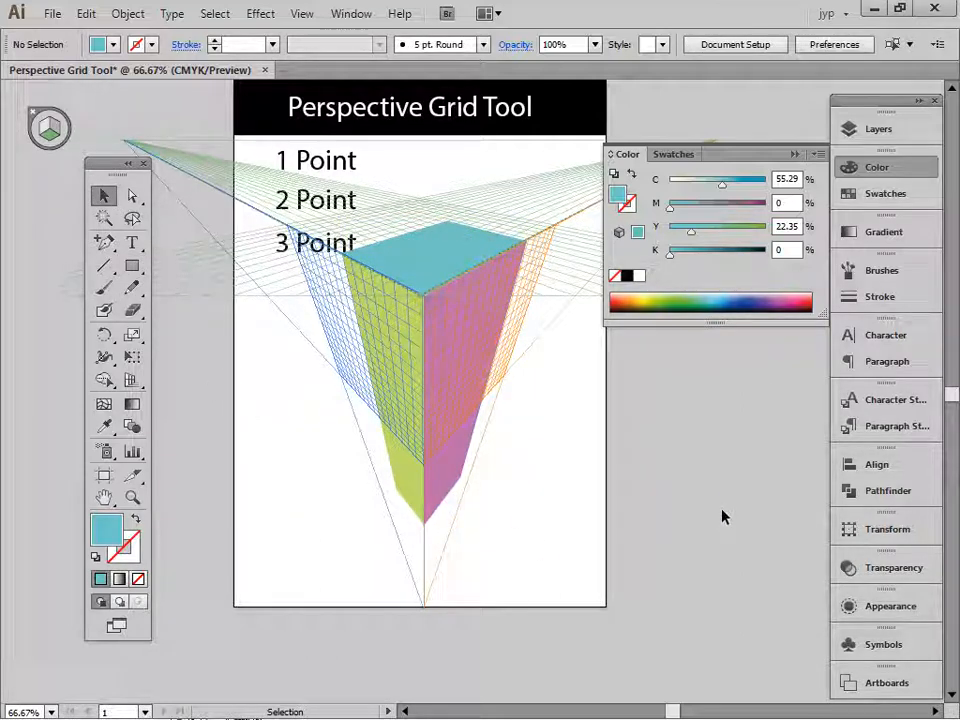
Hide the perspective grid
click(302, 15)
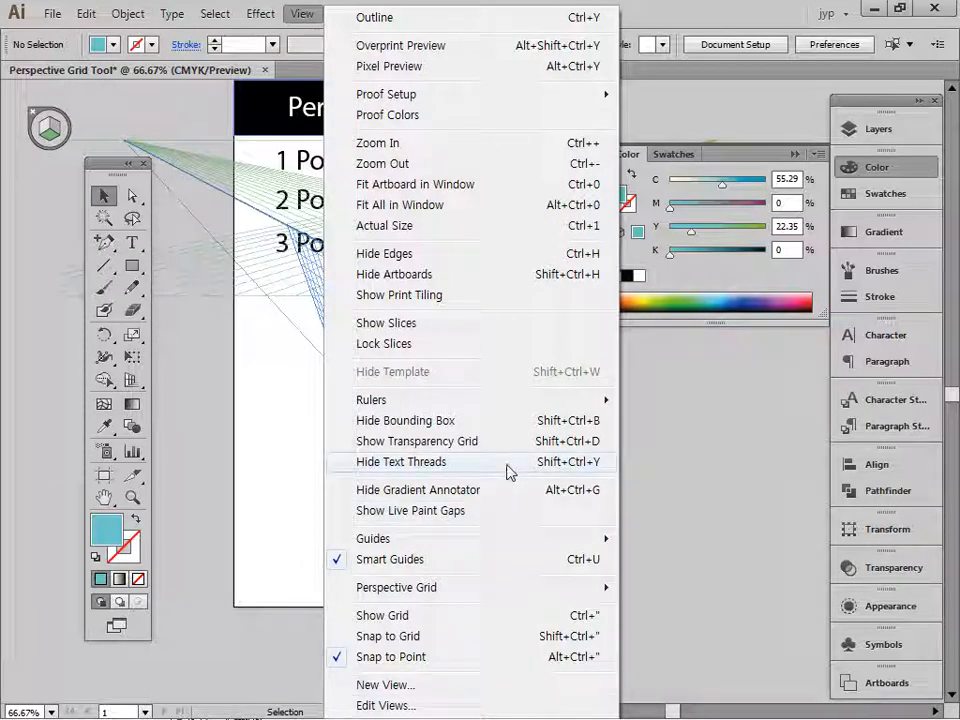
mouse_move(455, 593)
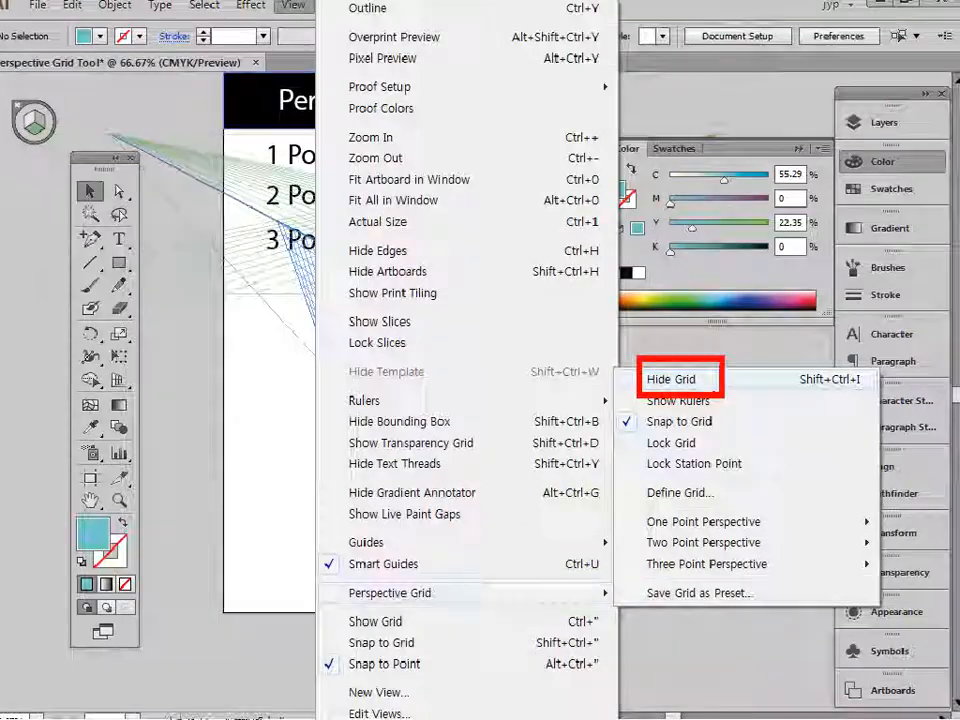
click(686, 386)
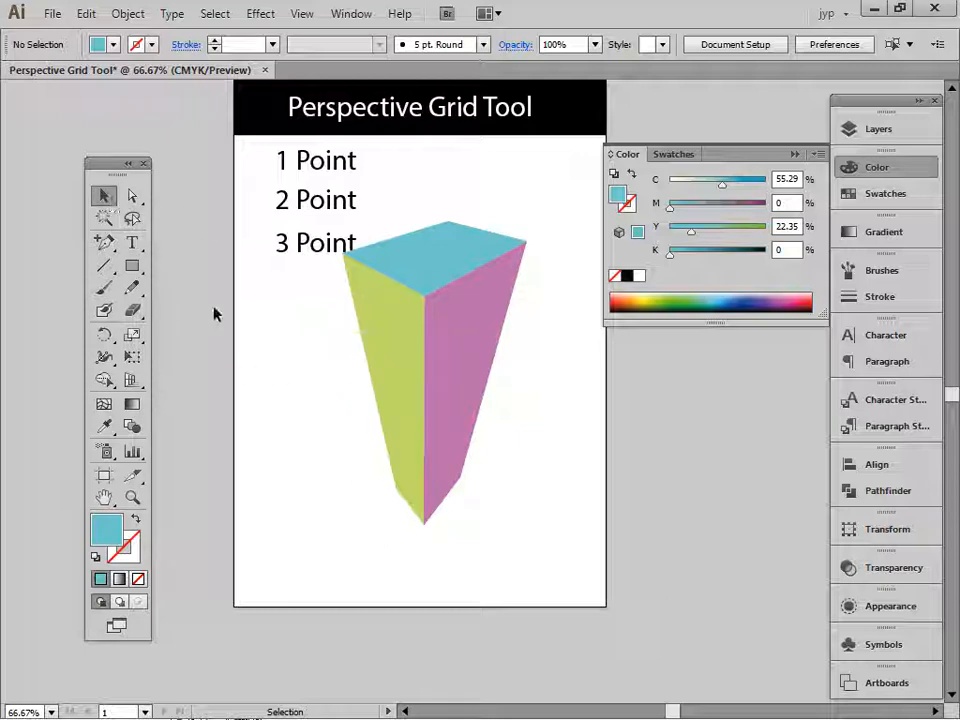
Move the box's three faces together downward and slightly left, clear of the 3 Point label, and deselect them
drag(268, 294, 538, 424)
drag(461, 429, 441, 472)
click(530, 438)
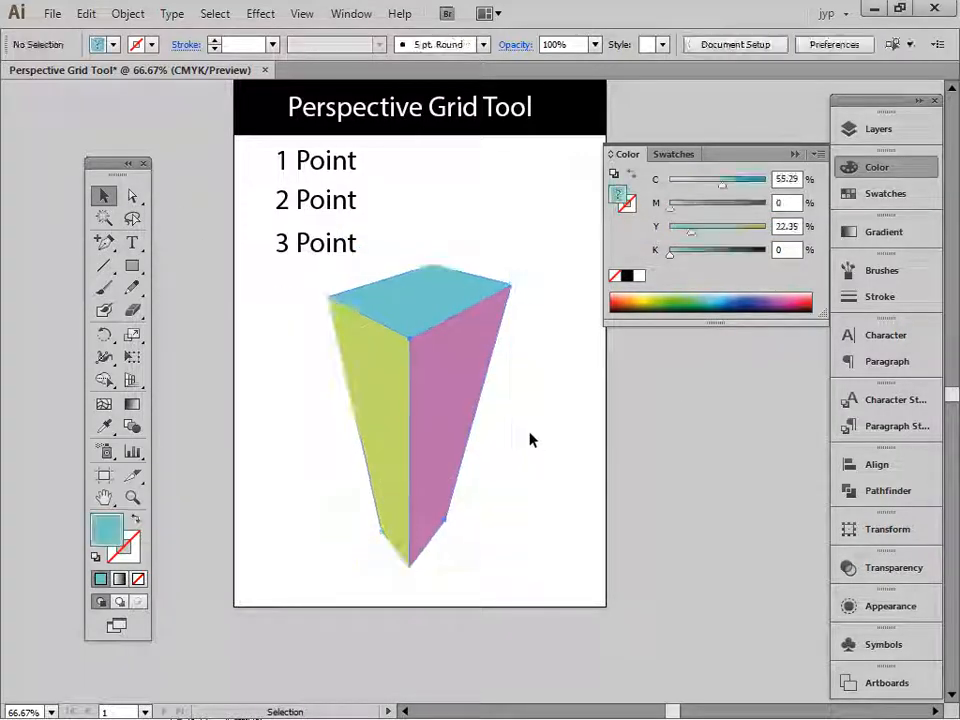
Pull the pink and green side faces away from the blue top face, and undo both moves
drag(294, 243, 571, 572)
ctrl+alt+click(545, 487)
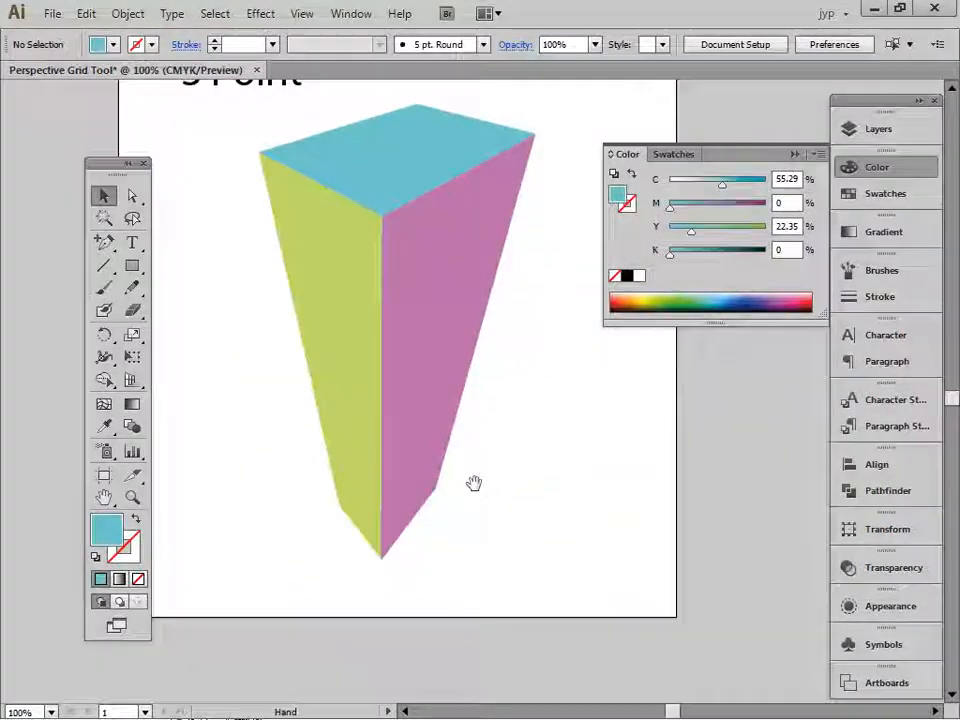
drag(437, 381, 604, 463)
drag(347, 386, 260, 477)
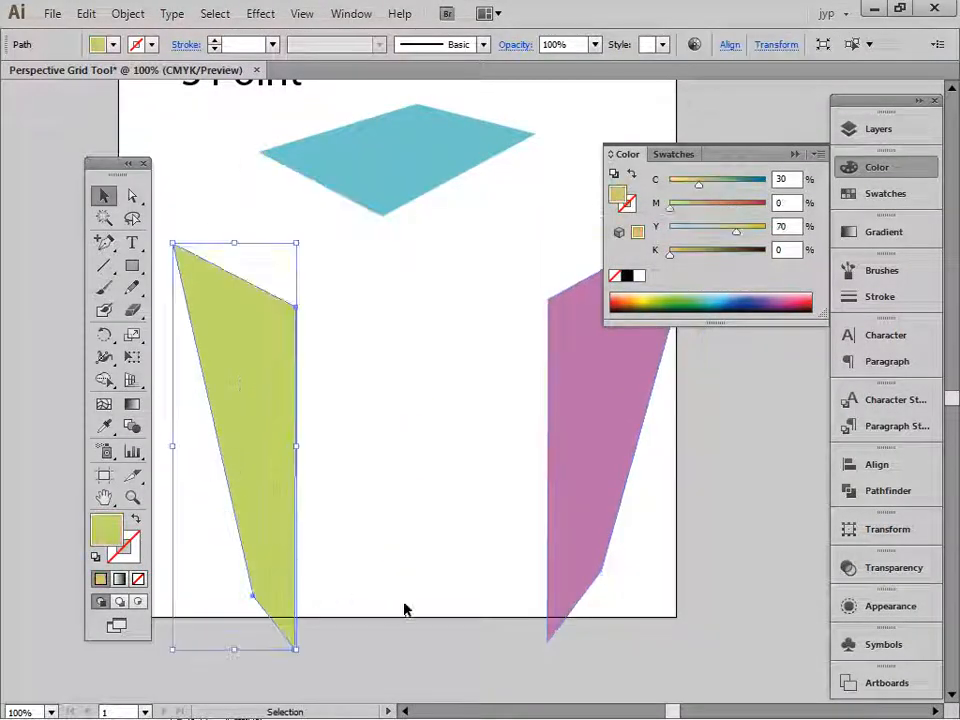
key(ctrl+z)
key(ctrl+z)
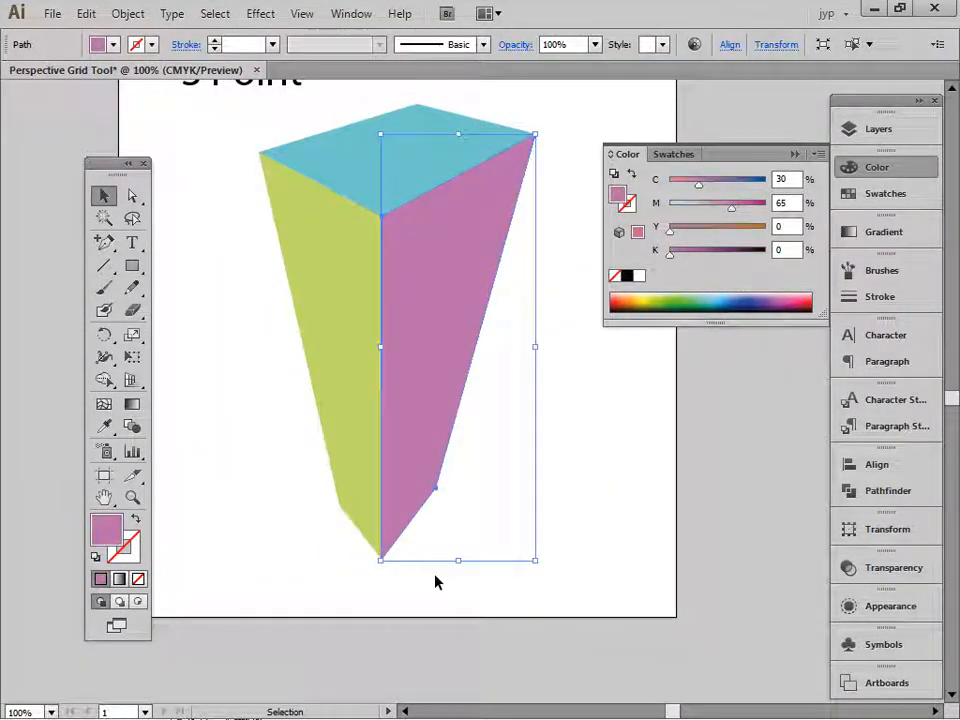
click(435, 580)
key(ctrl+minus)
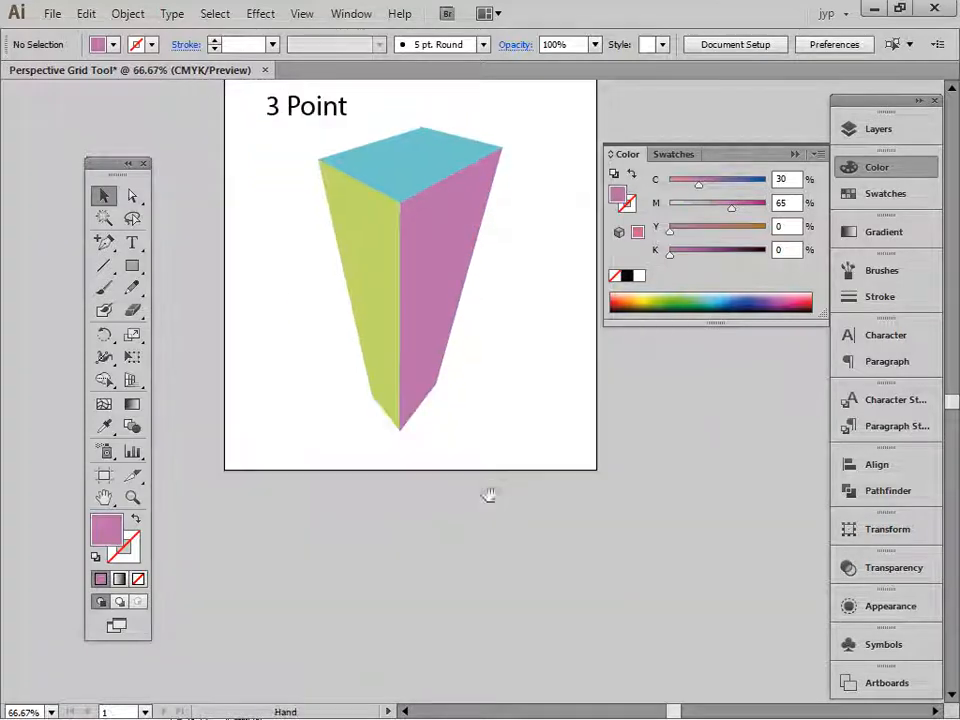
scroll(490, 505, up, 3)
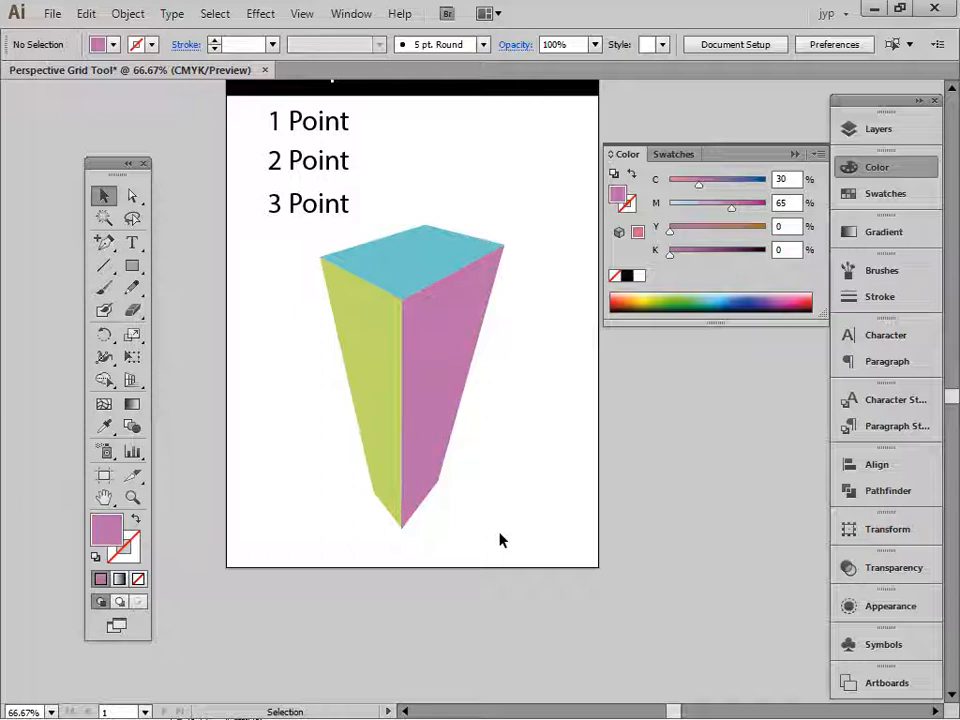
click(347, 390)
click(499, 407)
scroll(502, 405, up, 3)
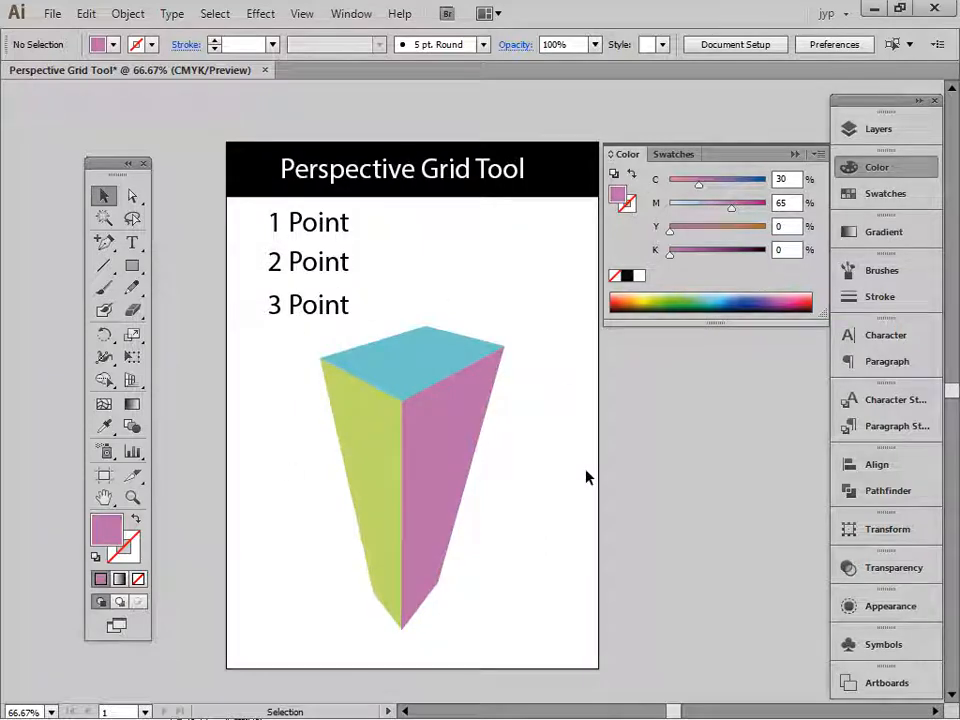
Show the two-point perspective grid using the 2P-Normal View preset
click(304, 12)
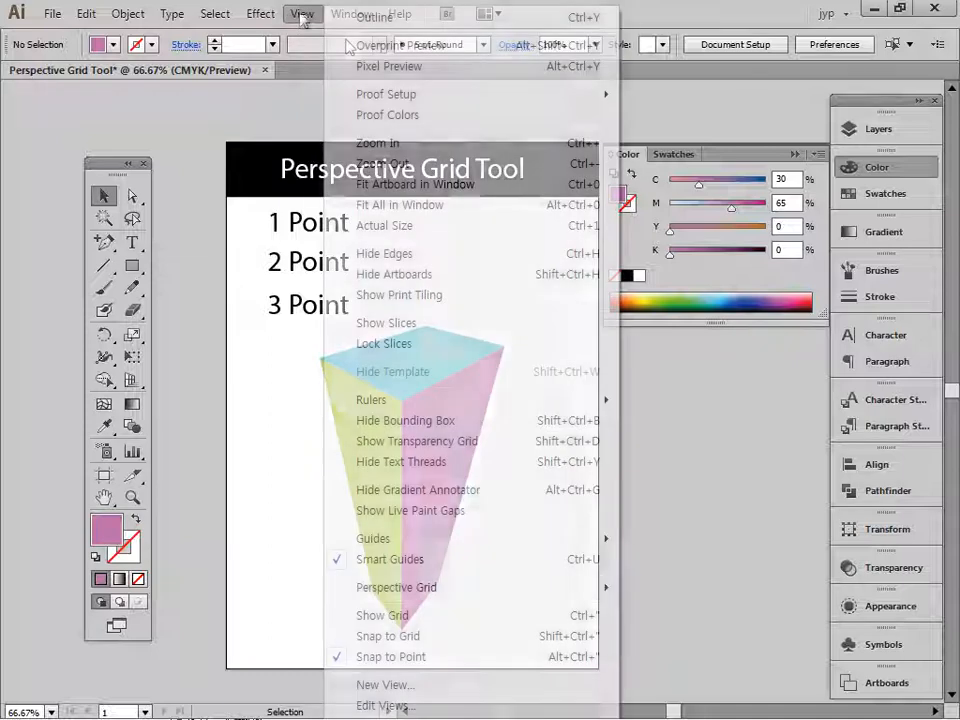
mouse_move(428, 592)
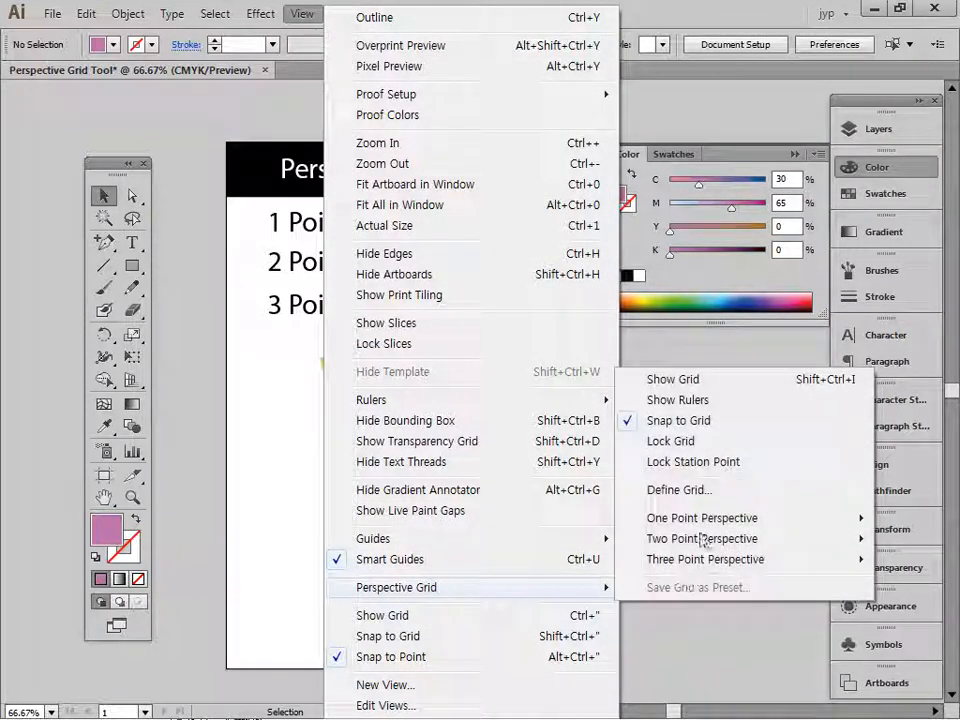
mouse_move(706, 545)
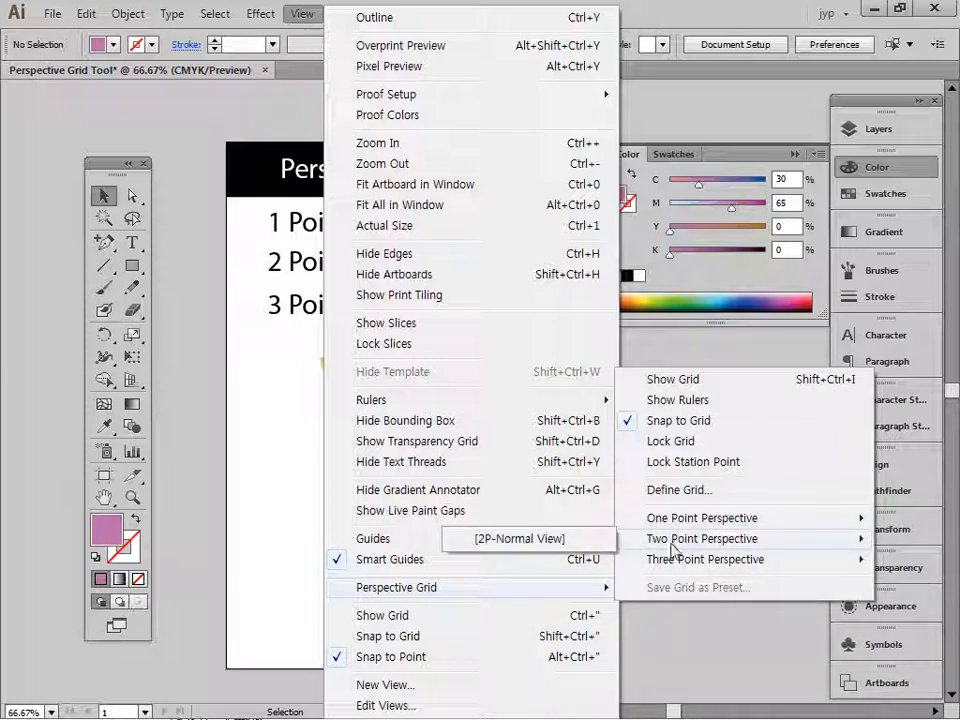
click(562, 540)
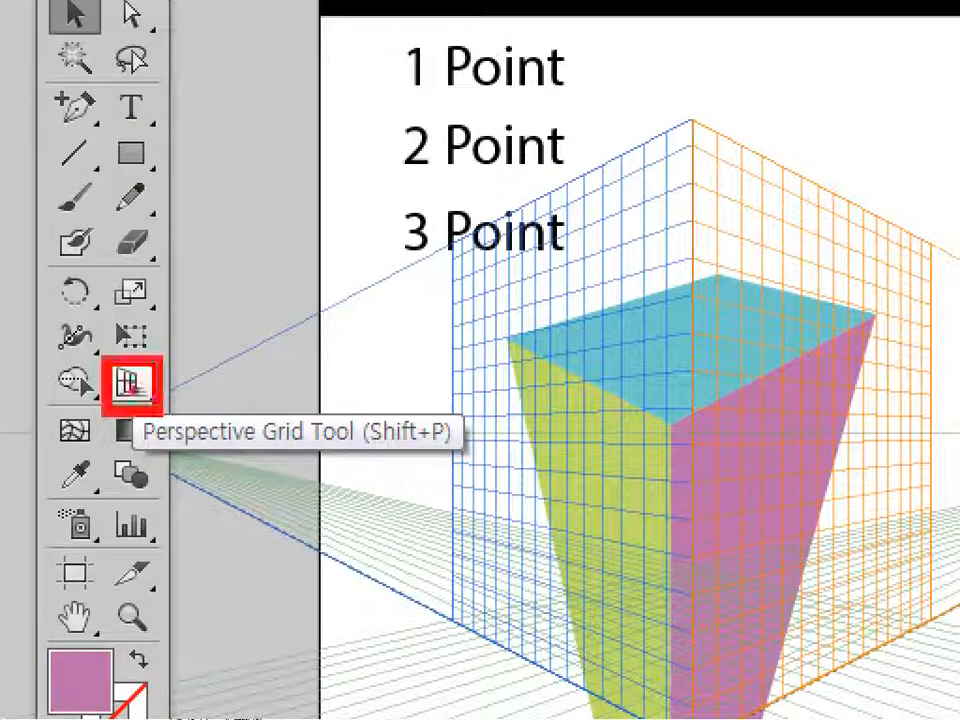
key(ctrl+2)
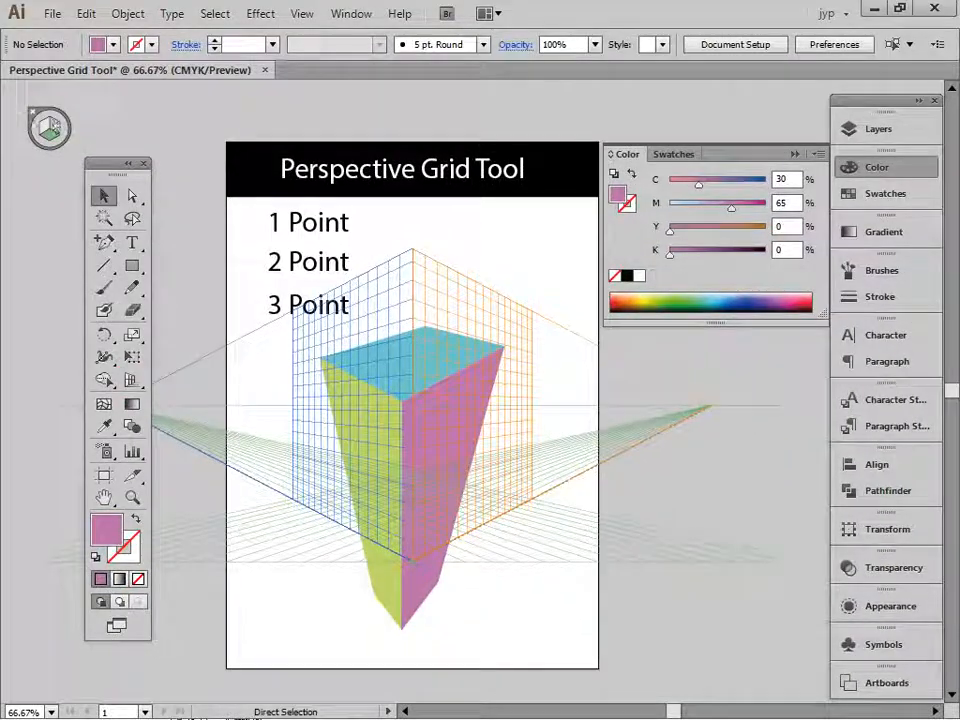
drag(2, 90, 81, 156)
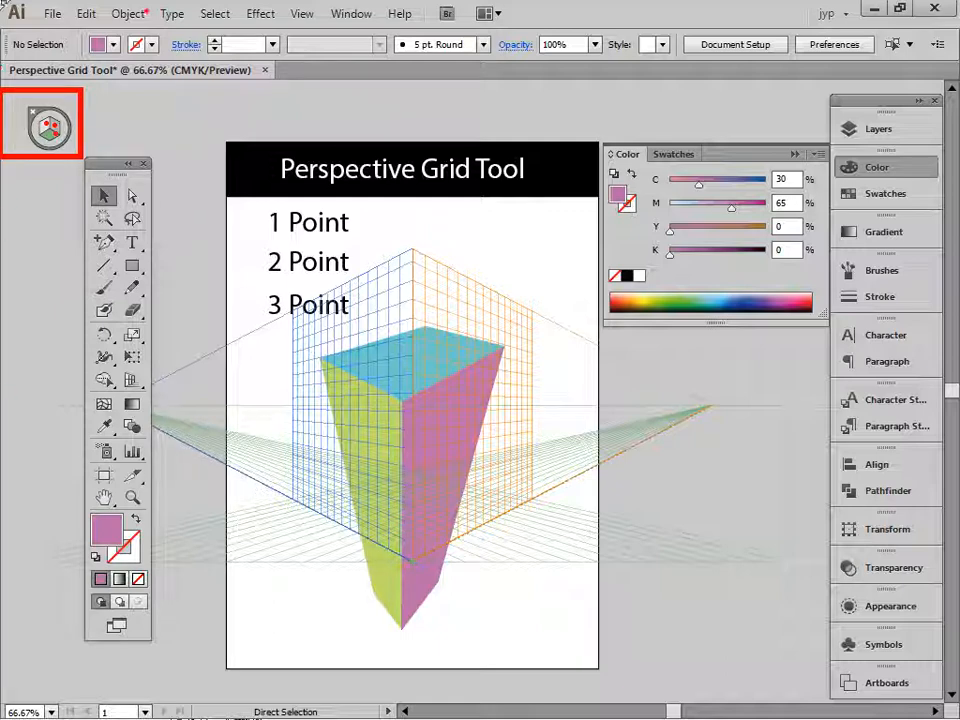
key(Escape)
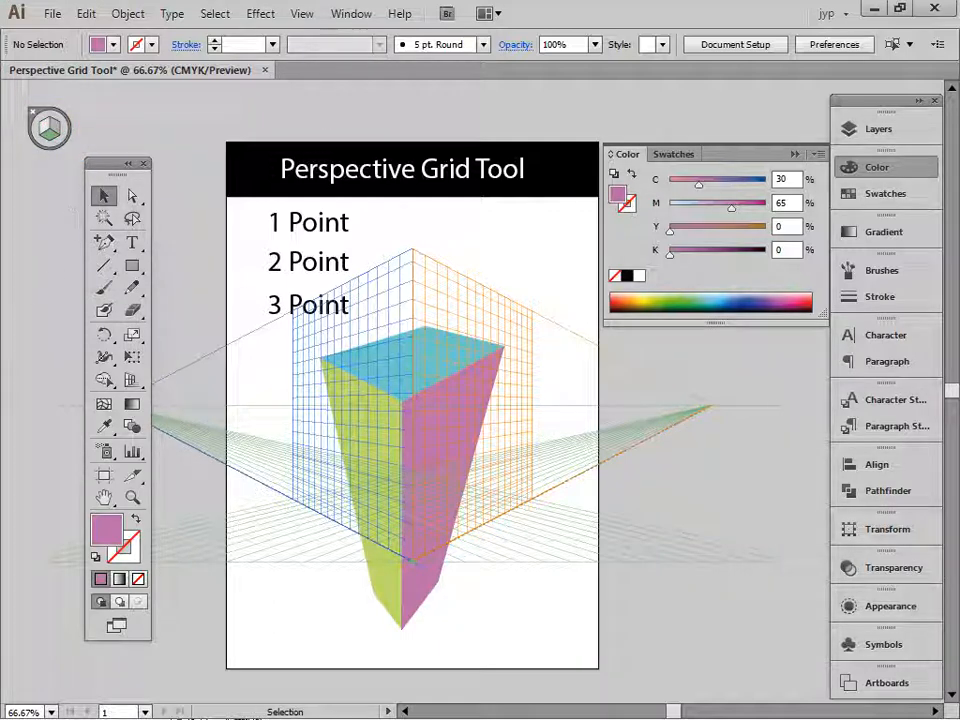